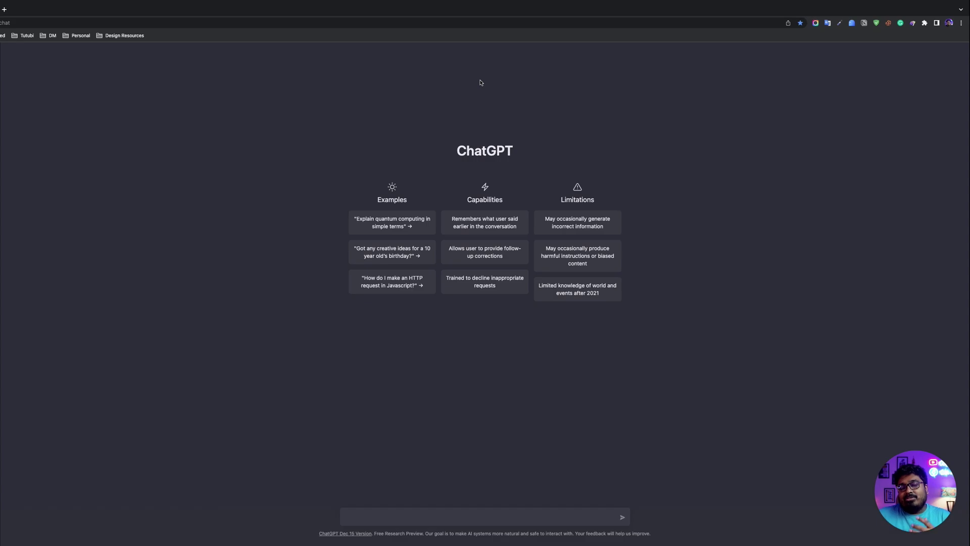
Step: Draft the prompt "write me a concept for dribbble shot" in the message box
left_click(355, 517)
type("write")
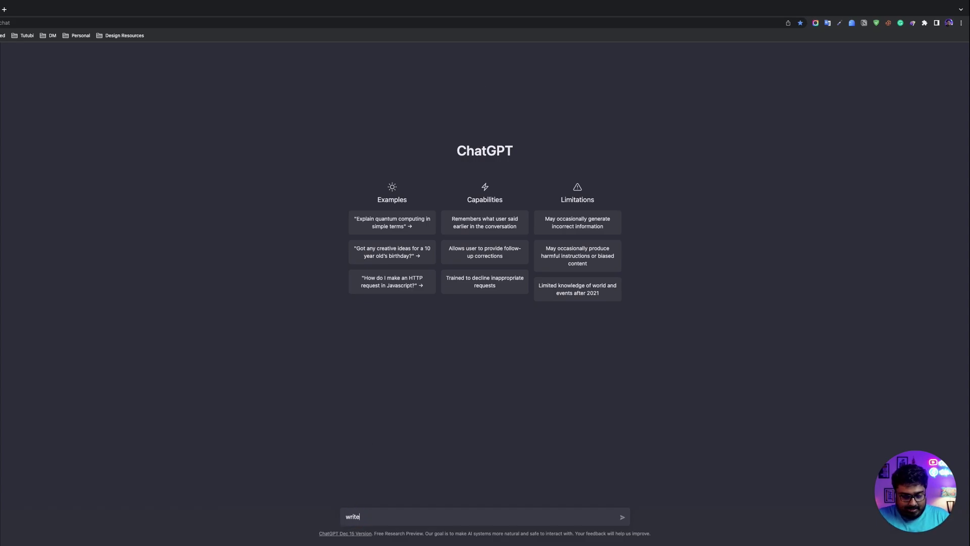
type(" me a co")
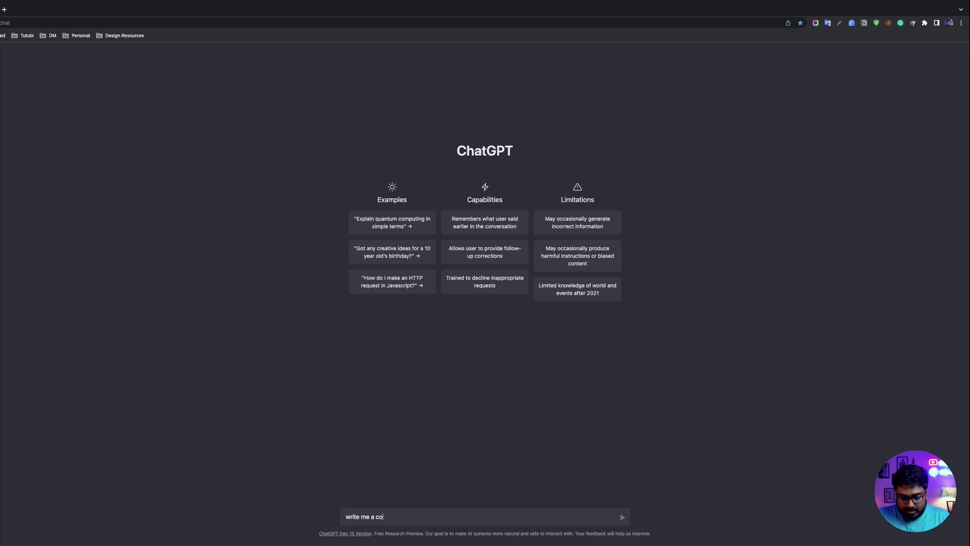
type("ncept for dribbble shot")
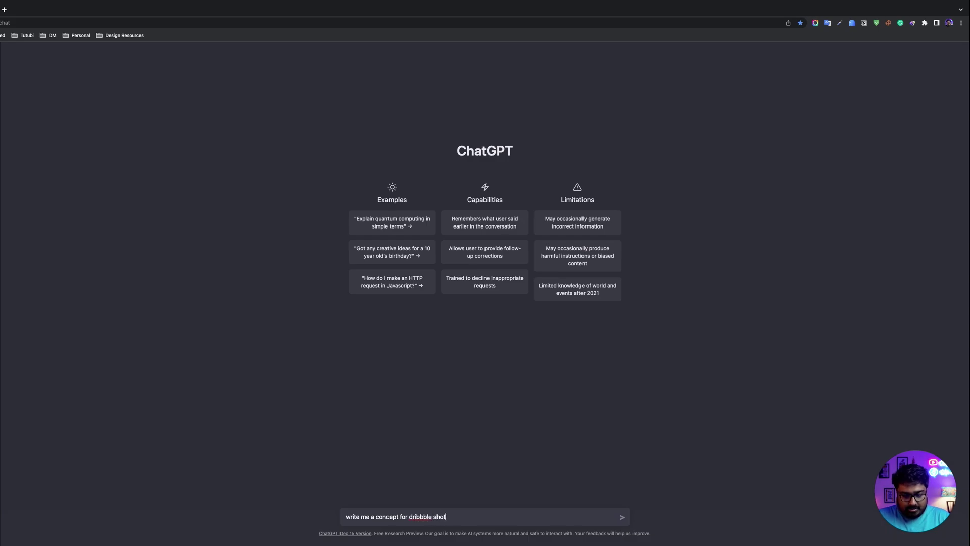
Step: Insert the word "idea" after "concept" in the drafted prompt and submit it
key("Left")
key("Left")
key("Left")
key("Left")
key("Left")
key("Left")
key("Left")
key("Left")
key("Left")
key("Left")
key("Left")
type("iea")
key("BackSpace")
key("BackSpace")
type("dea")
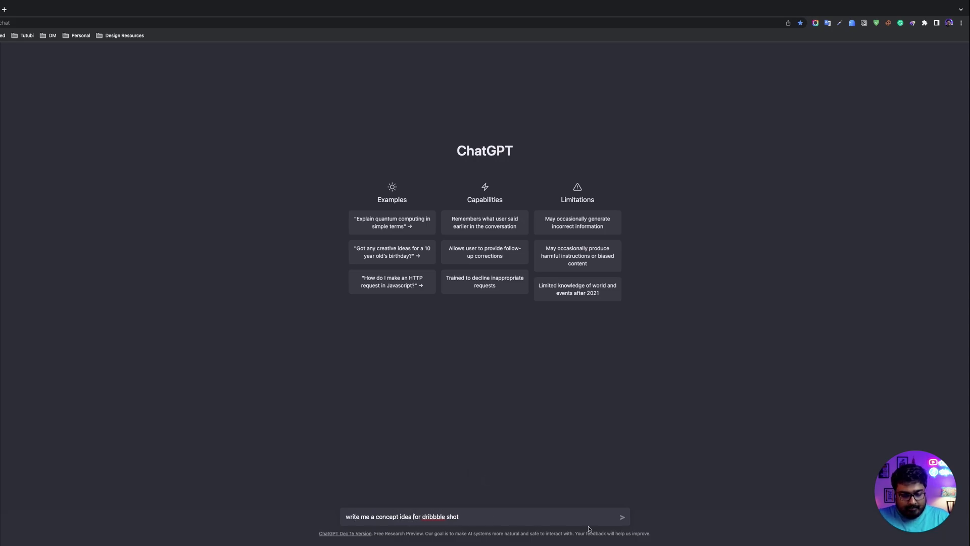
left_click(622, 517)
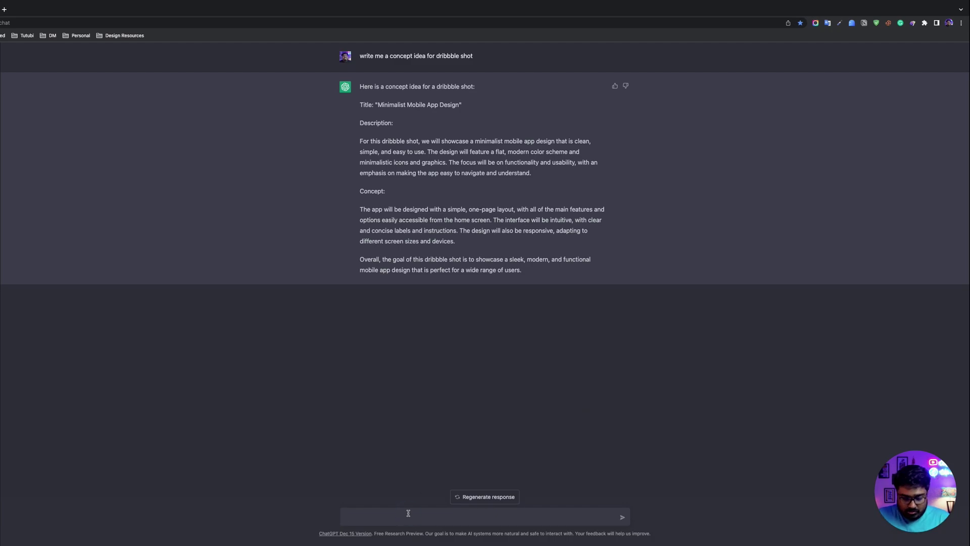
Step: Send the follow-up "make it more detailed" and, once answered, the request "Write a design token for button component"
type("make it")
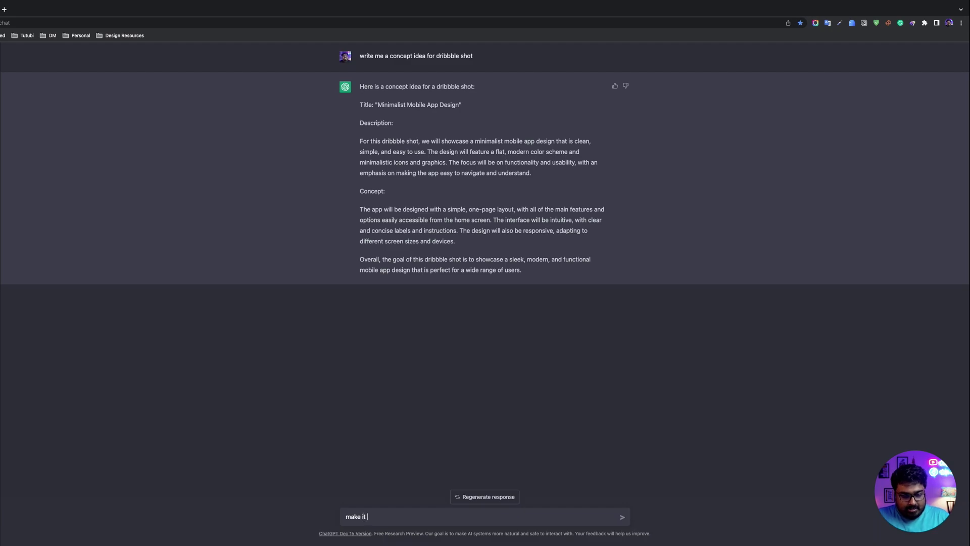
type(" more detailed")
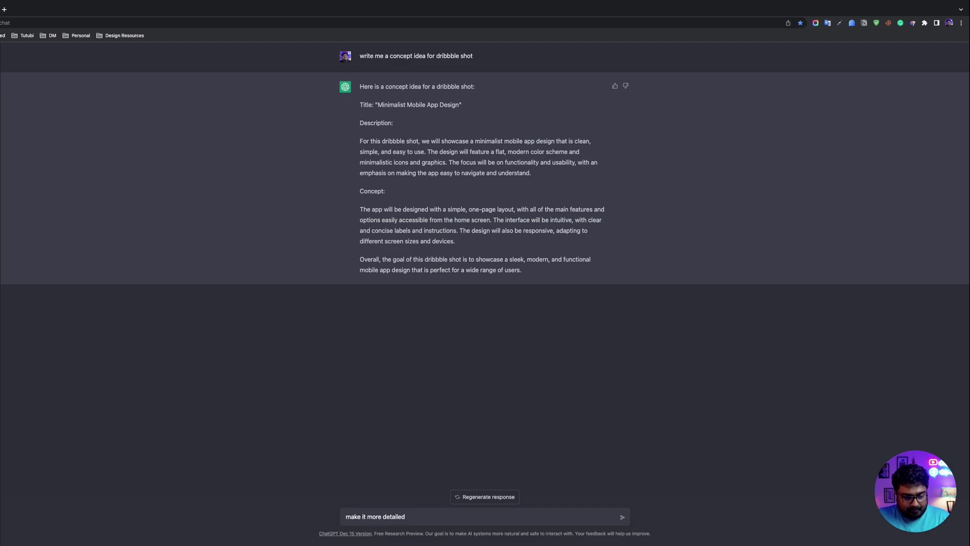
key("Return")
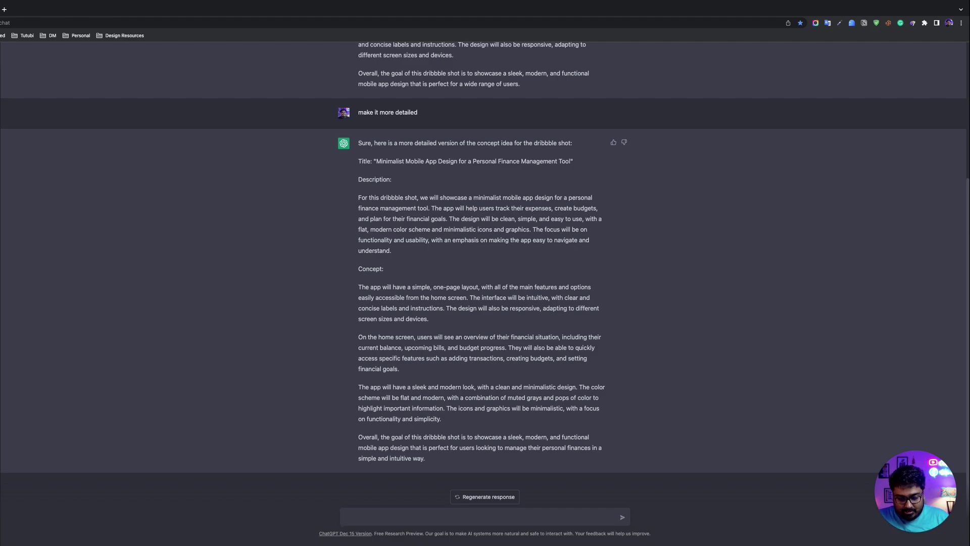
type("Write a design token for button component")
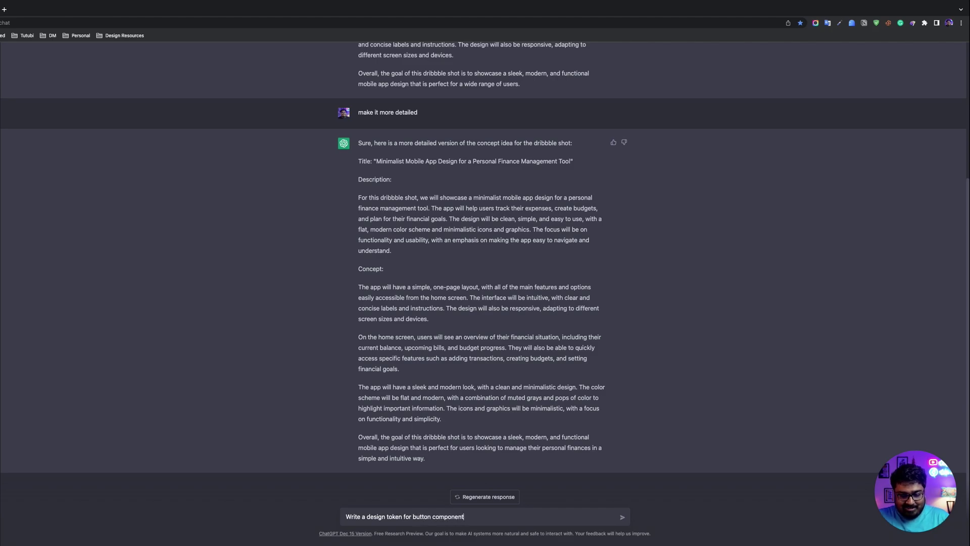
key("Return")
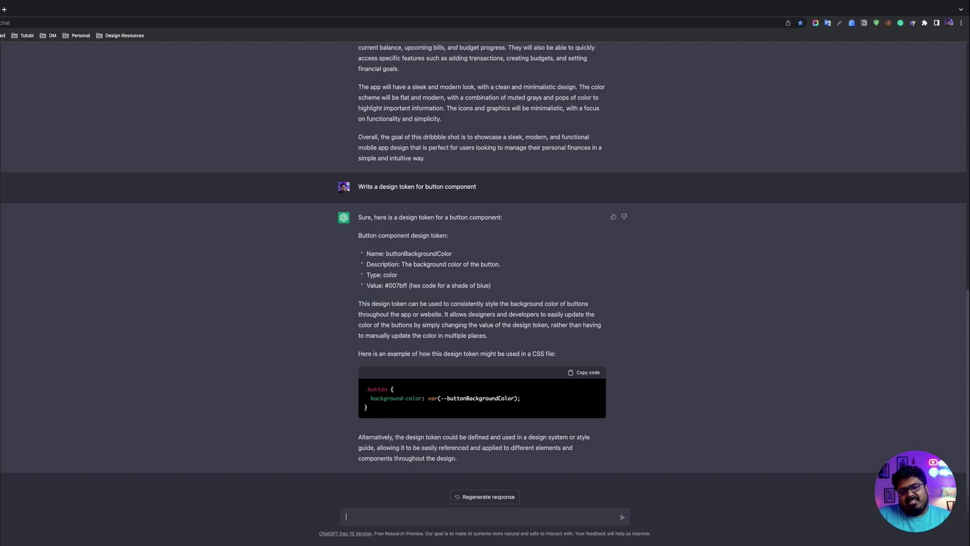
Step: Ask the chatbot "can AI take over product design jobs?"
type("can ")
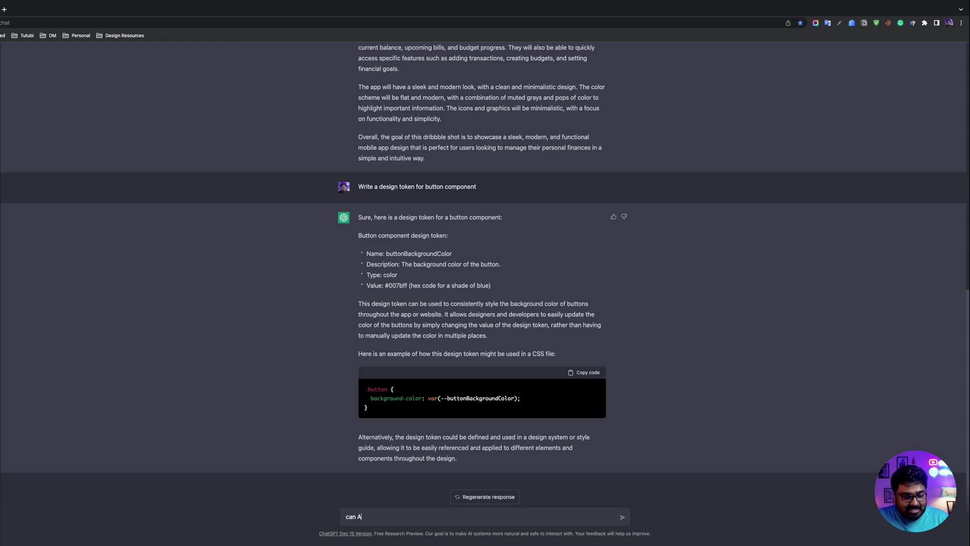
type("AI take over product design")
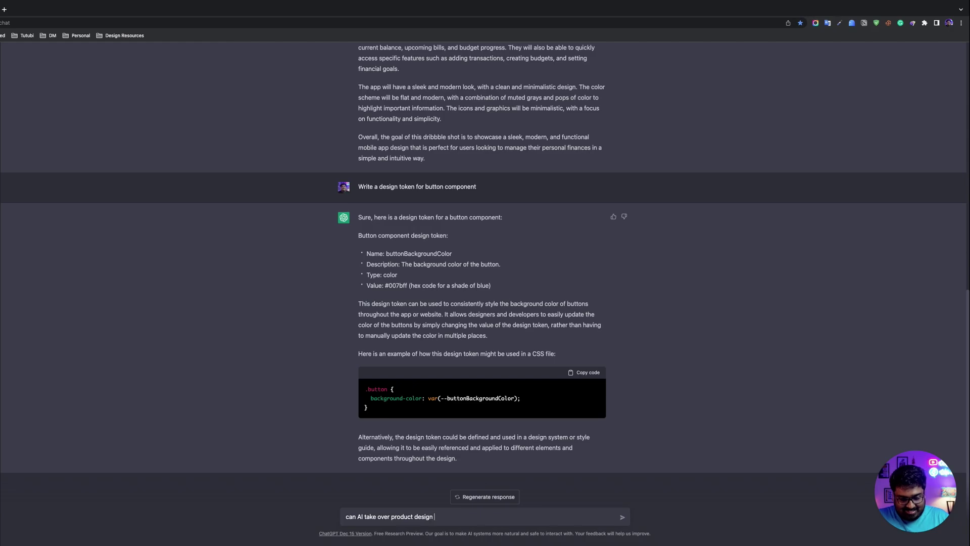
type(" jobs?")
key("Return")
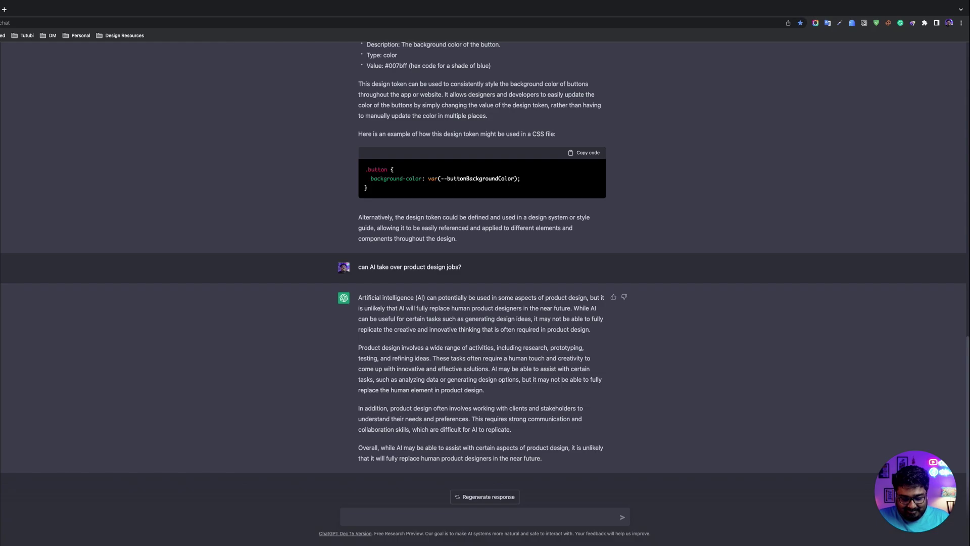
Step: Send the prompt "tell me about dribbble shot vs real product"
type("tell me abo")
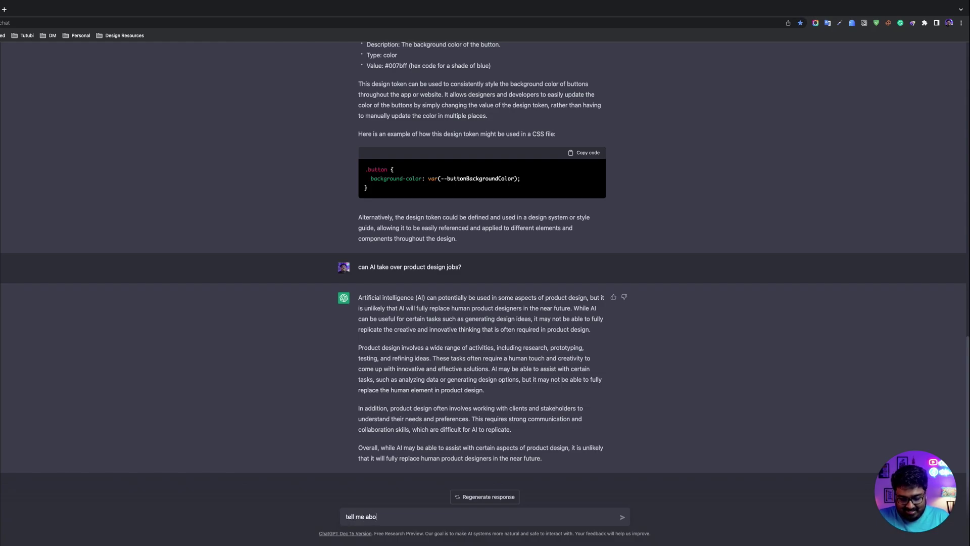
type("ut dribbble")
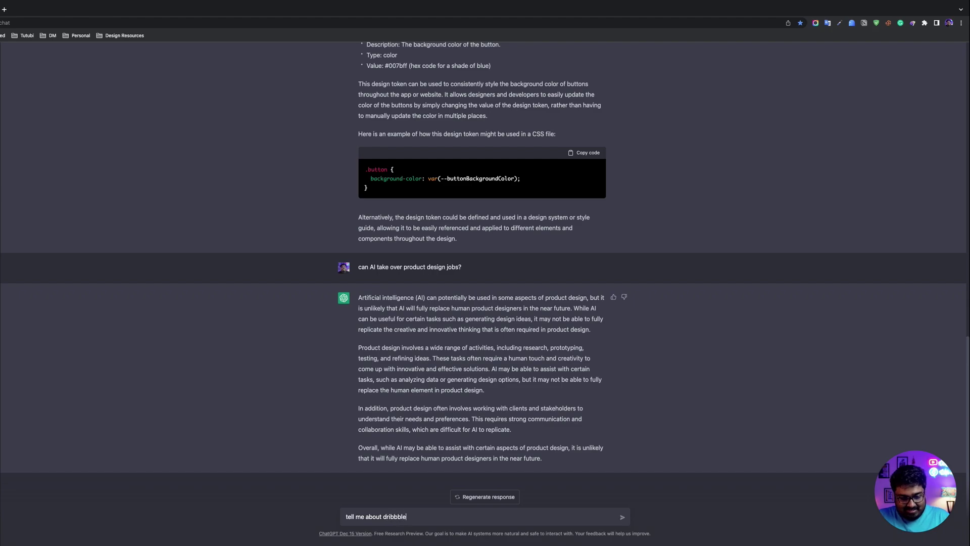
type(" shot vs ")
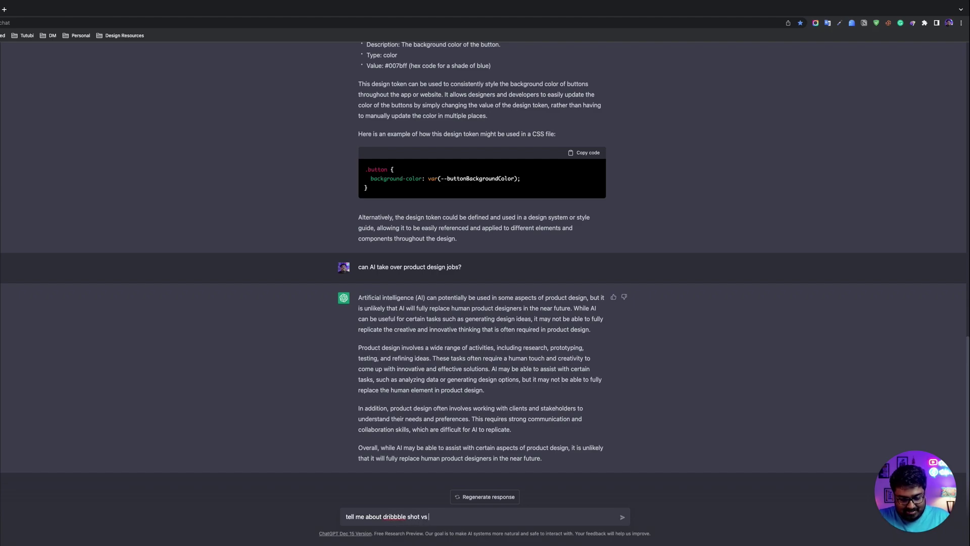
type("real product")
key("Return")
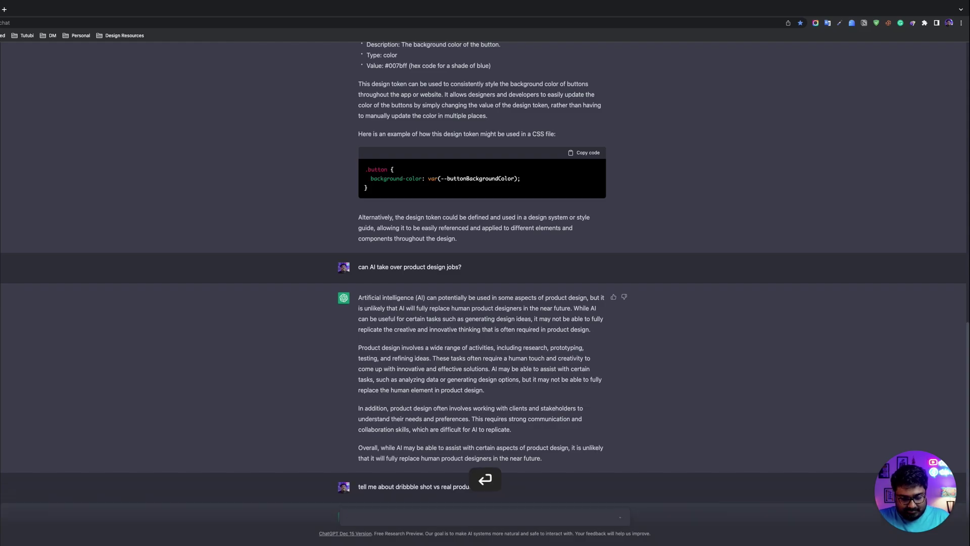
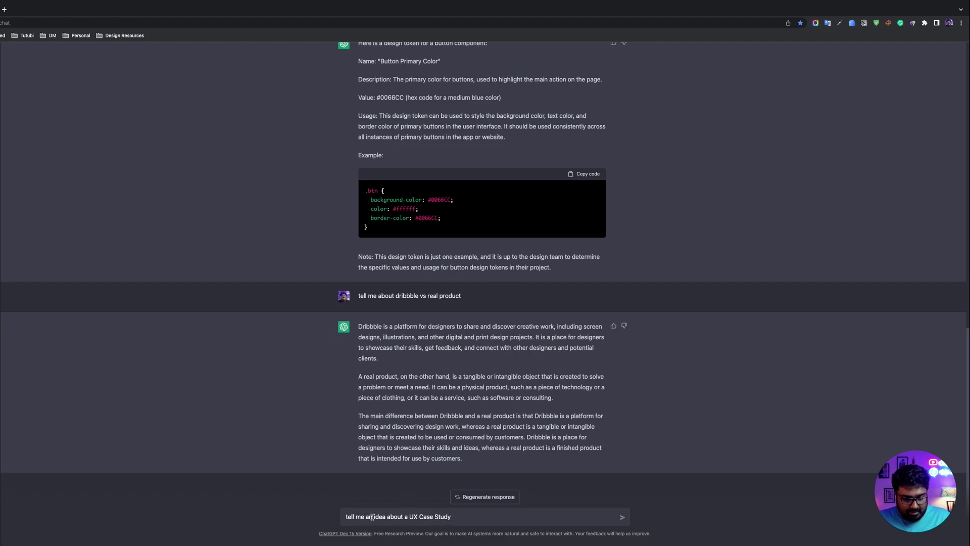
Step: Reword the drafted prompt to "tell me an app idea for a UX Case Study" and submit it
type("app")
double_click(409, 517)
type("for")
key("Return")
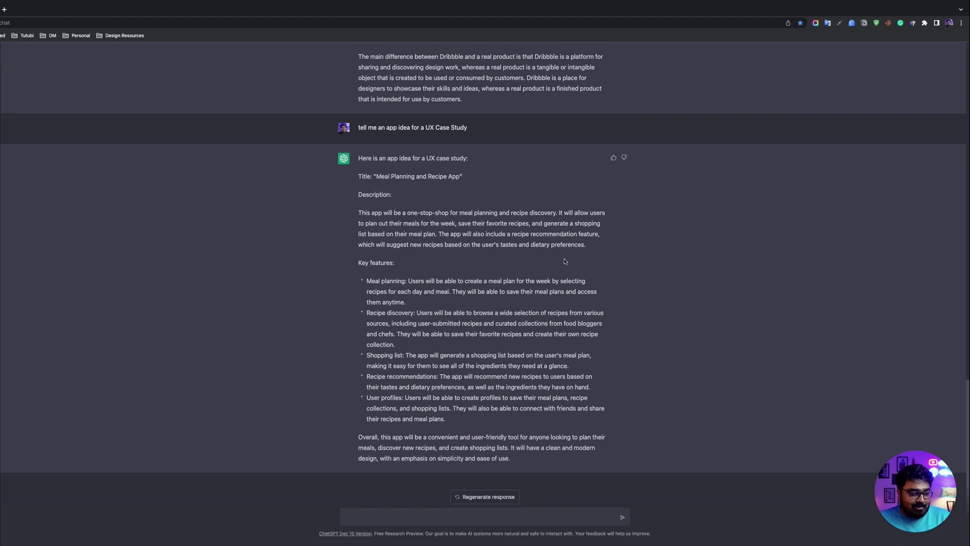
Step: Regenerate the app idea response, review the first version, and return to the second version
left_click(487, 496)
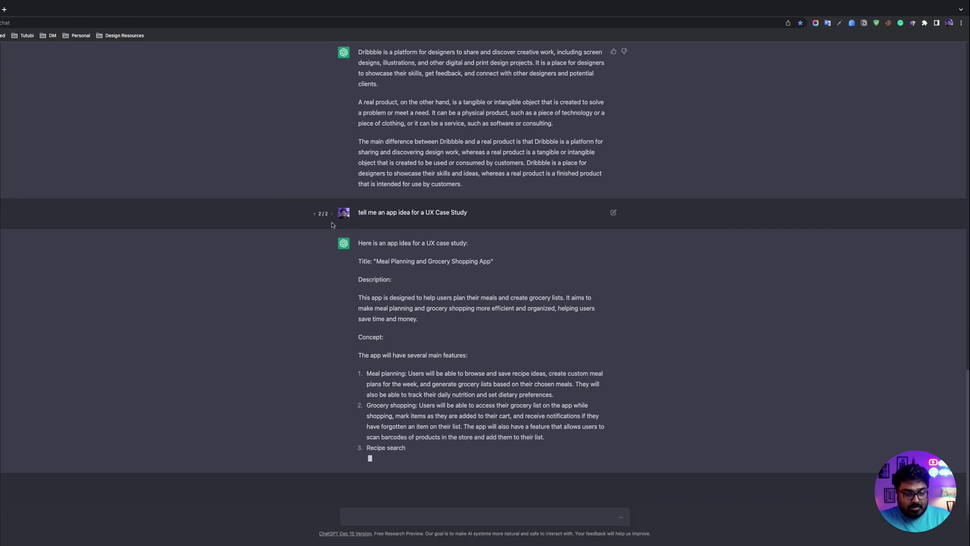
left_click(315, 243)
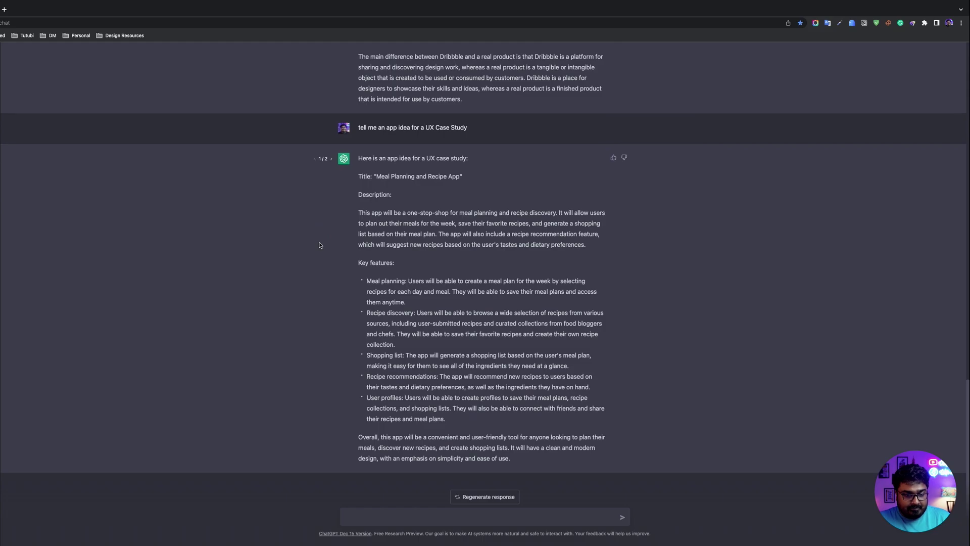
left_click(331, 159)
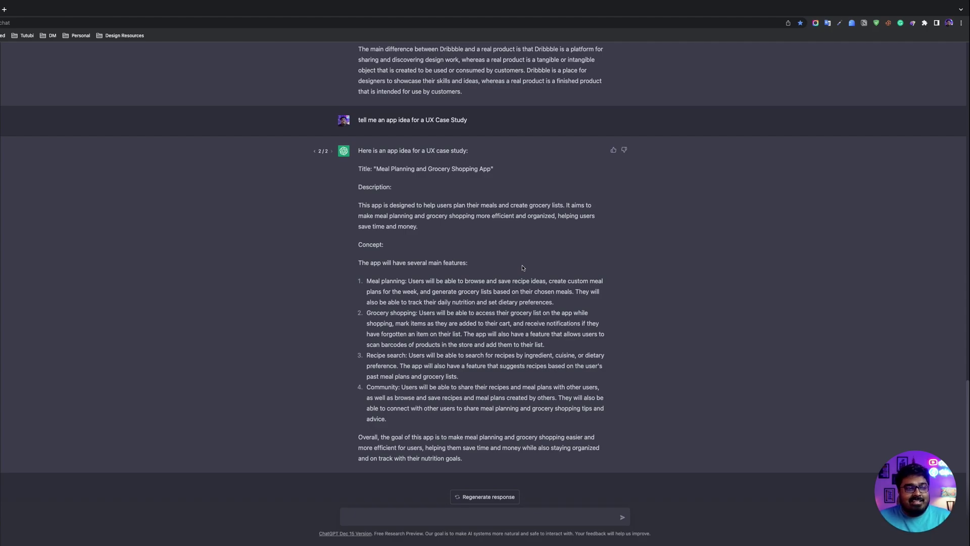
Step: Open LinkedIn in a new browser tab and show the recommended Lead UX/Interaction Designer job at DEPT
left_click(4, 9)
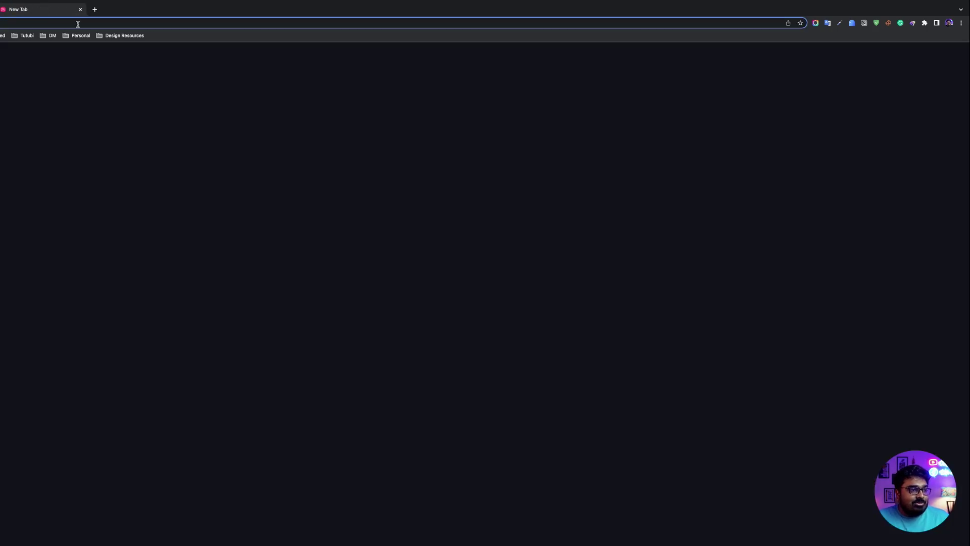
type("l")
key("Return")
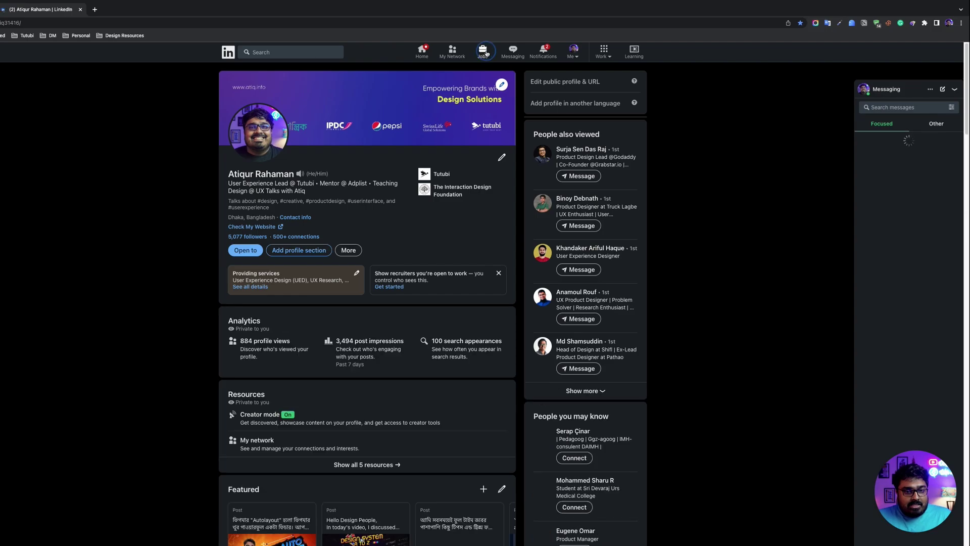
left_click(483, 51)
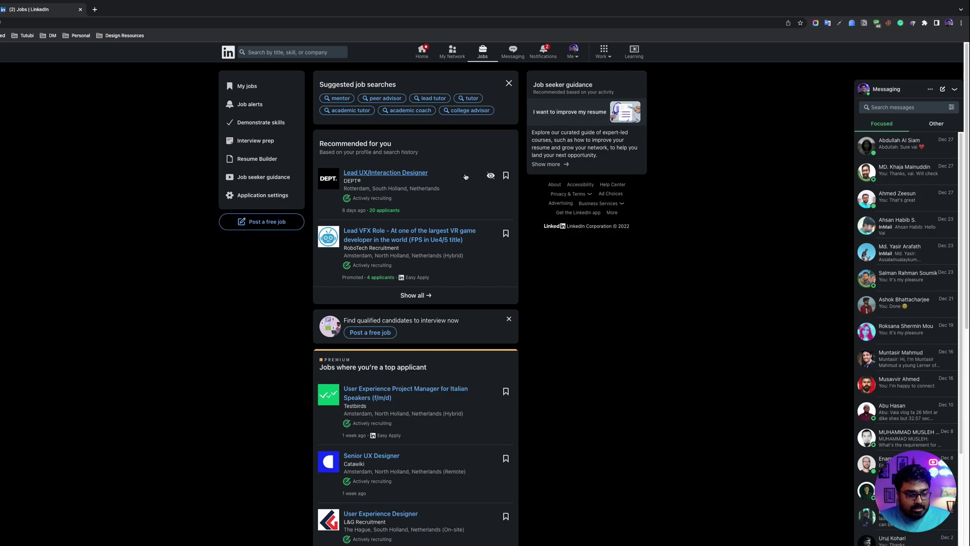
left_click(401, 175)
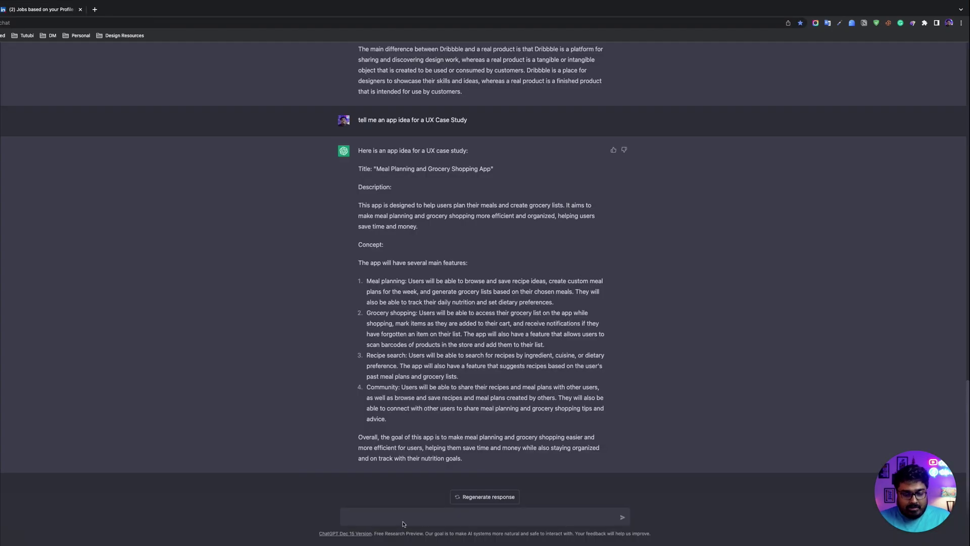
Step: Switch back to ChatGPT and draft the prompt "Write me a cover letter for", correcting the misspelled first word
type("Wr")
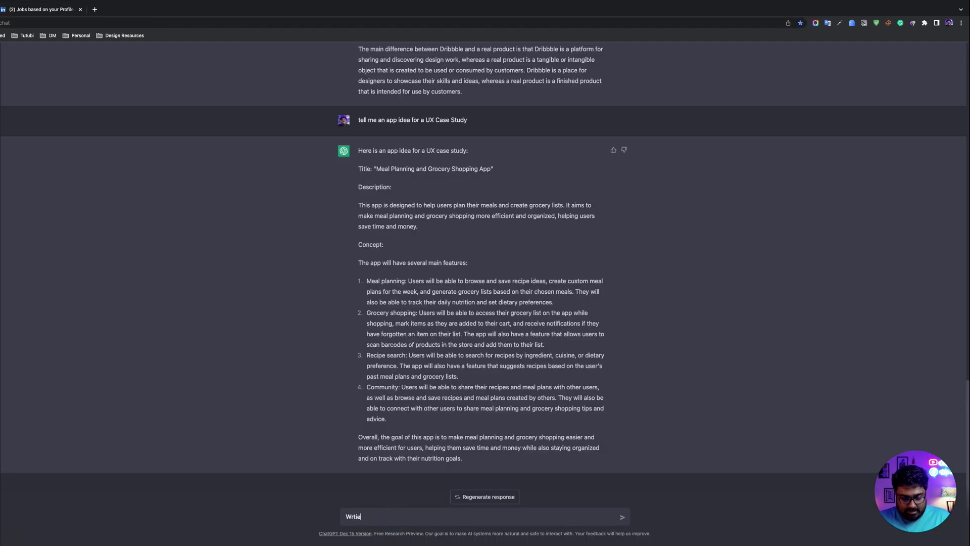
type("tie me")
right_click(356, 516)
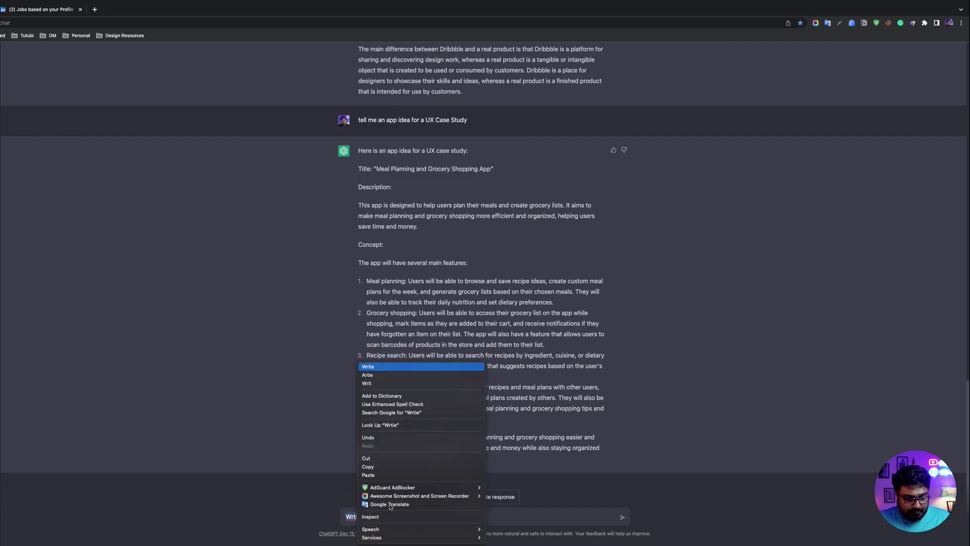
key("Return")
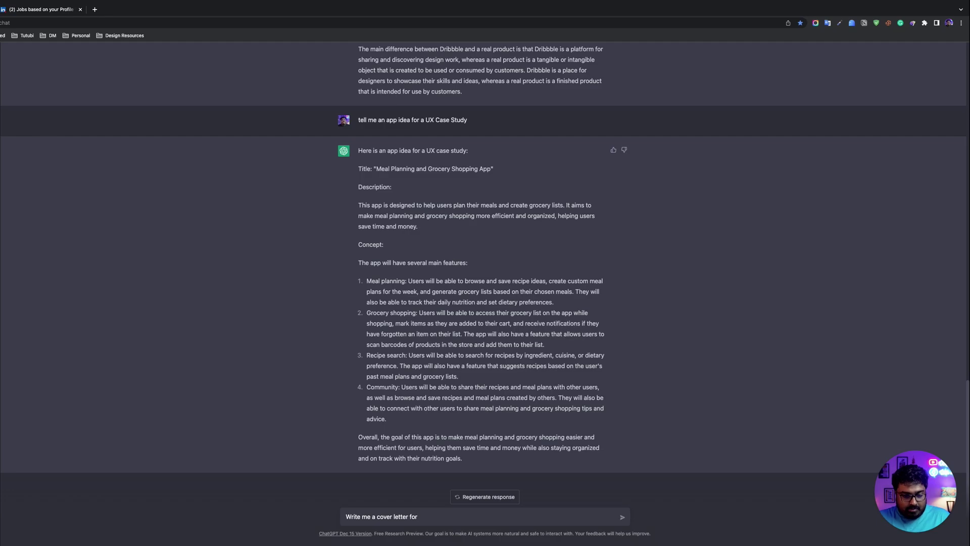
Step: Copy the job title "Lead UX/Interaction Designer" from LinkedIn into the ChatGPT prompt and add "with these requirements"
left_click(48, 9)
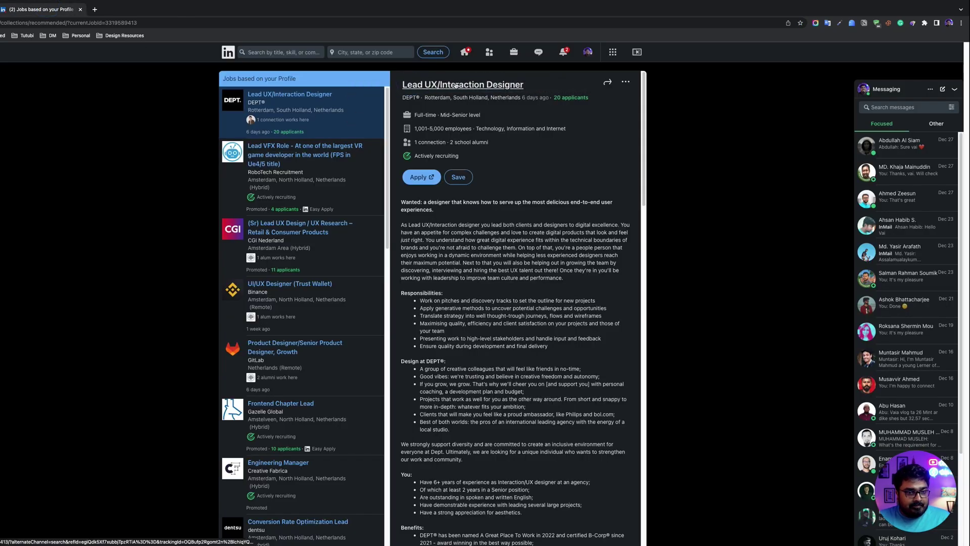
left_click_drag(398, 85, 525, 85)
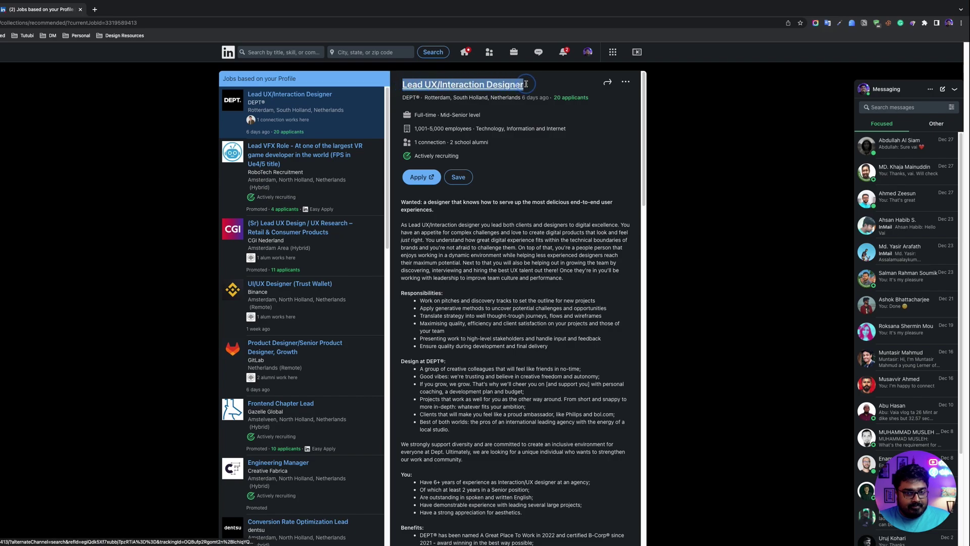
key("super+c")
key("super+shift+bracketleft")
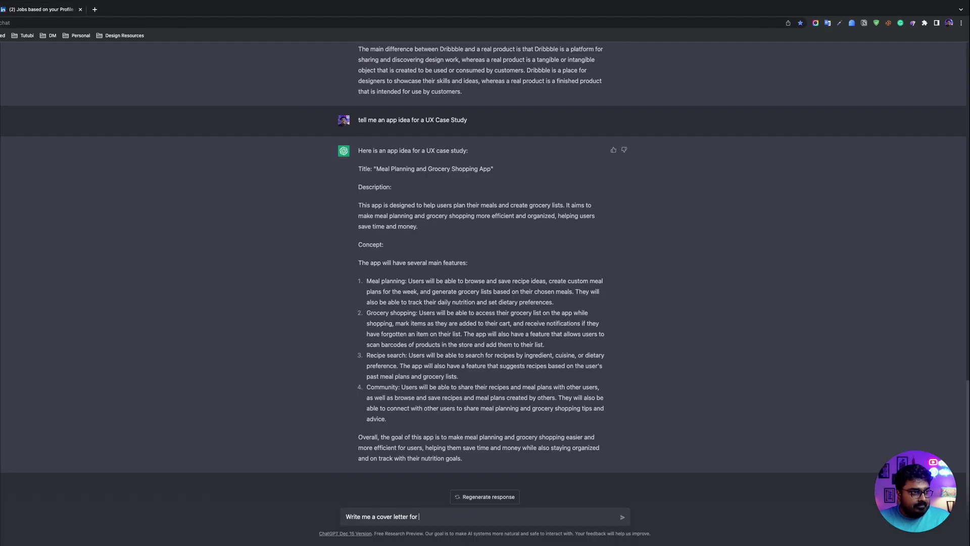
key("super+v")
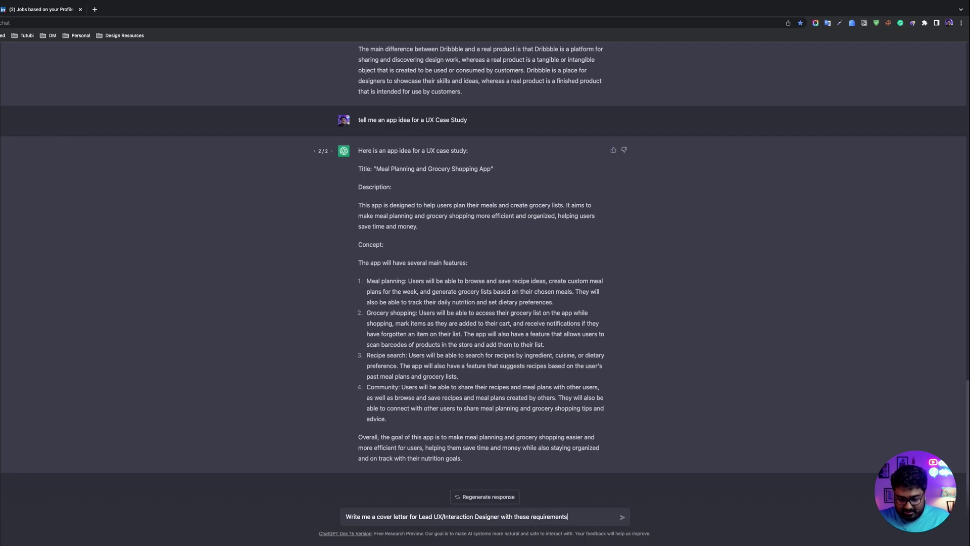
Step: Copy the six Responsibilities bullets from the LinkedIn job listing into the ChatGPT cover letter prompt and submit it
left_click(70, 9)
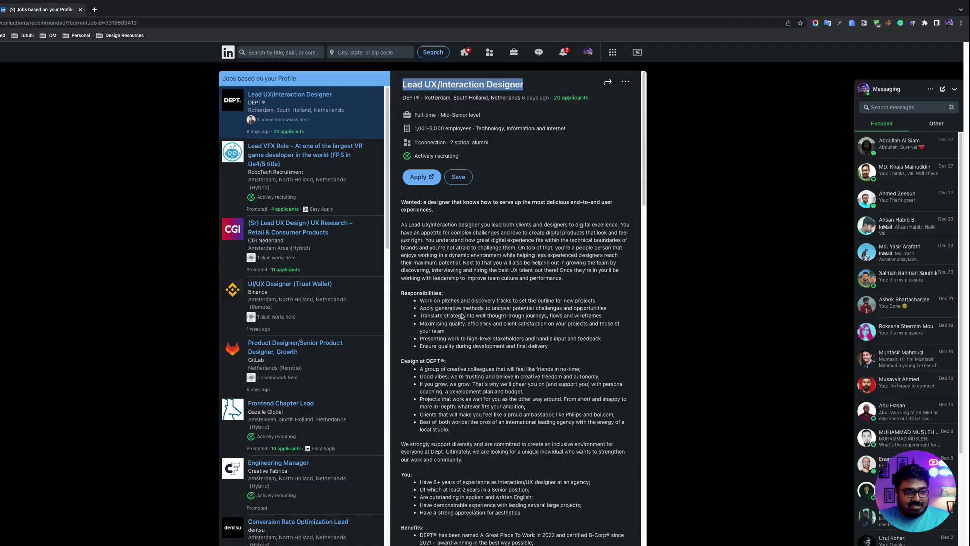
left_click_drag(556, 278, 418, 226)
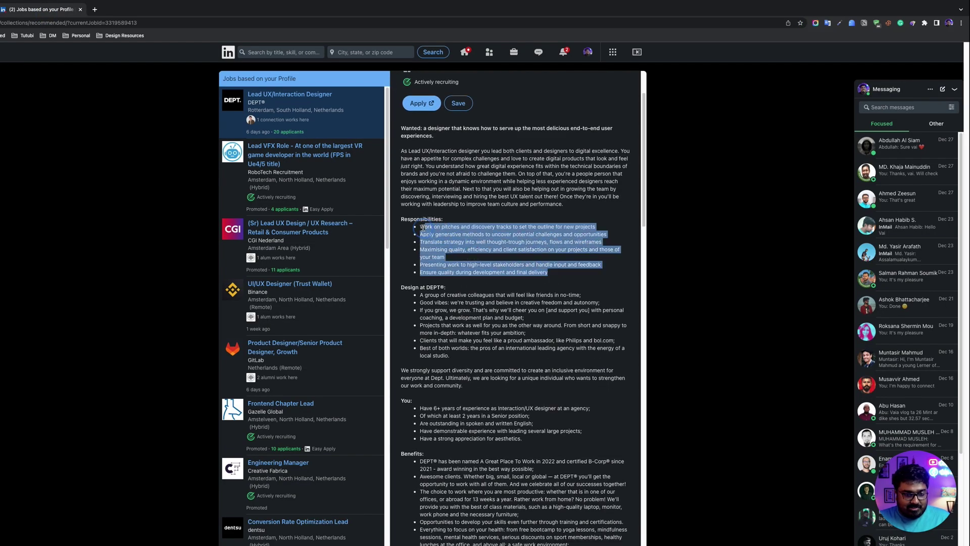
key("super+c")
key("ctrl+shift+Tab")
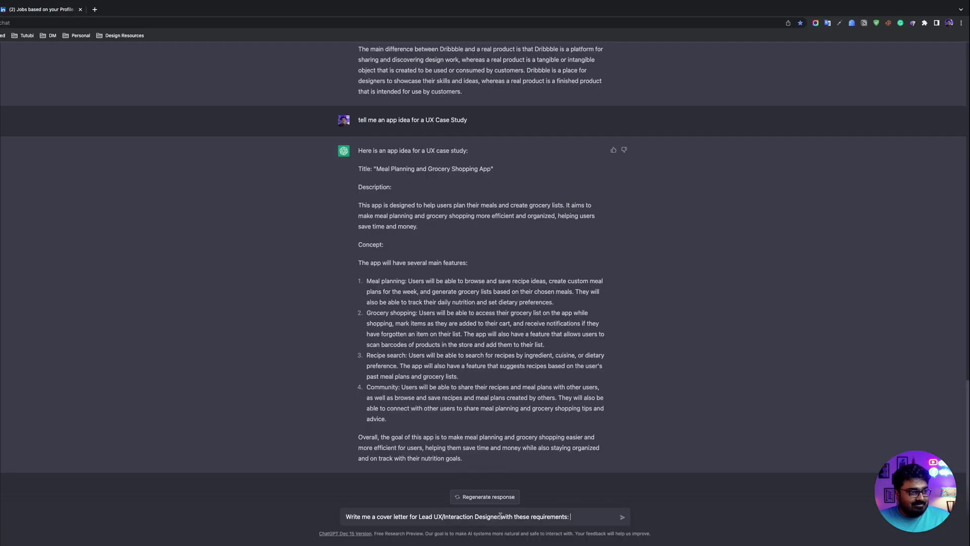
key("super+v")
left_click(622, 518)
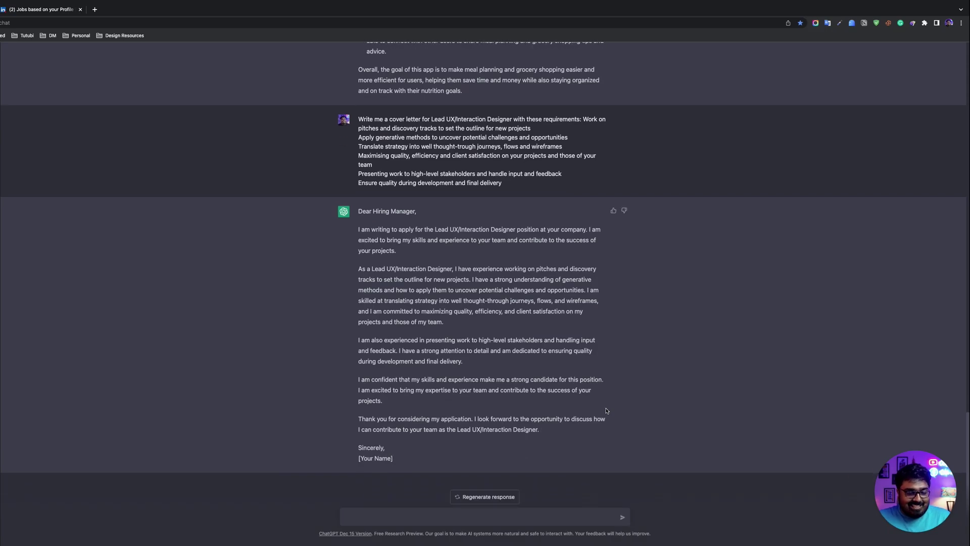
Step: Ask ChatGPT to revise the cover letter with the prompt "make it formal & positive"
left_click(381, 516)
type("mak")
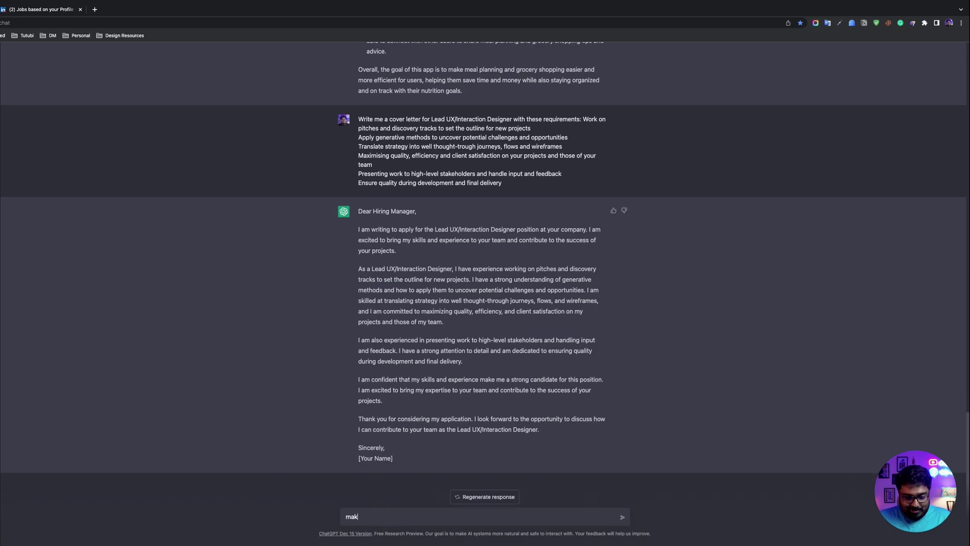
type("e it more")
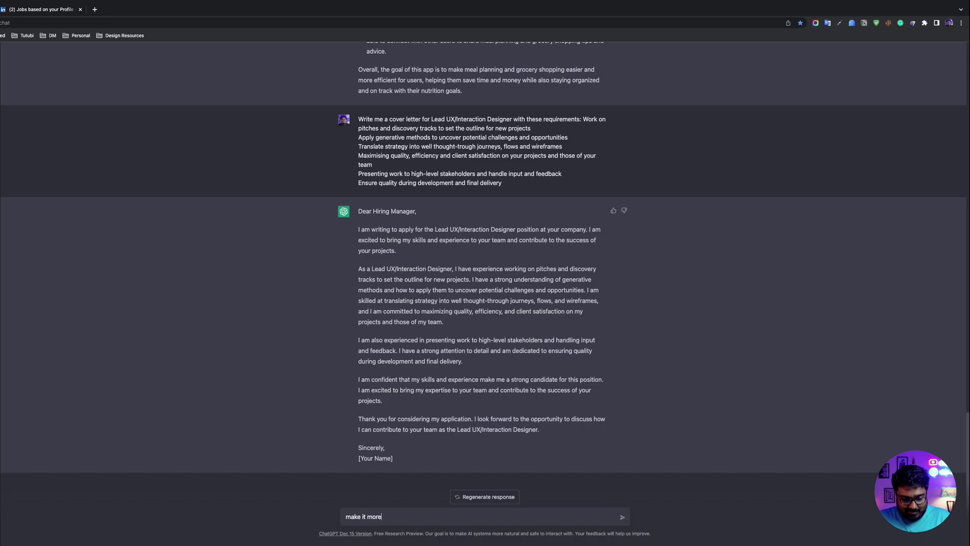
key("BackSpace")
key("BackSpace")
type("formal & positiv")
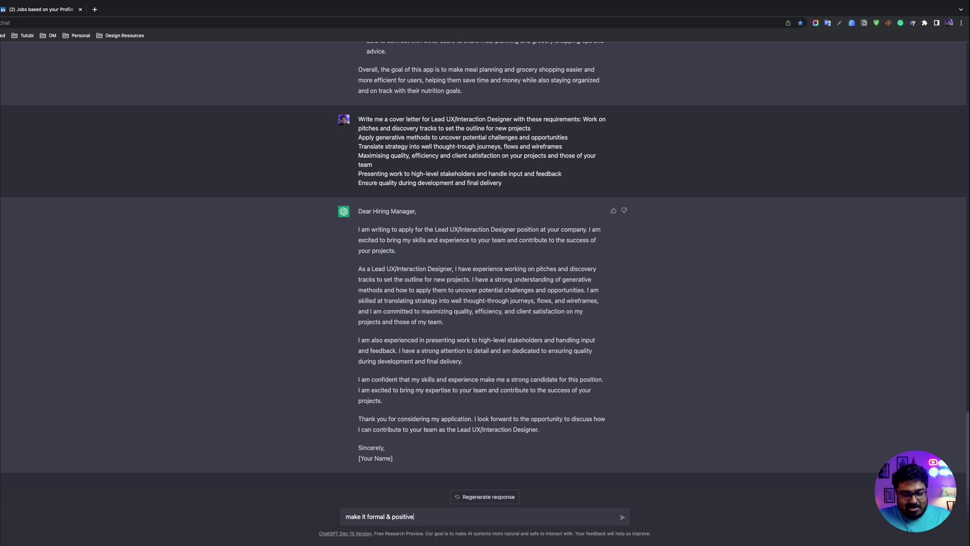
key("Return")
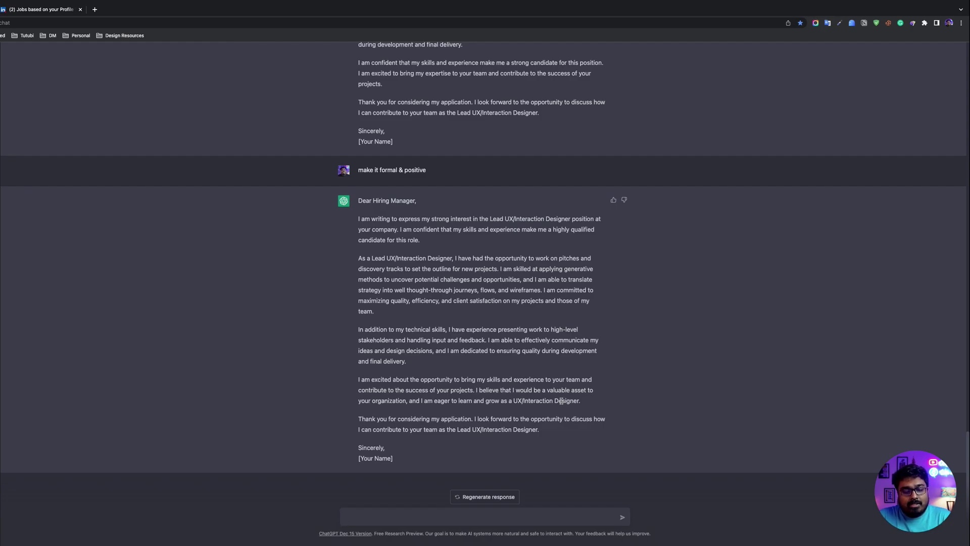
Step: Submit the prompt "Write How might we for a grocery app"
type("Write")
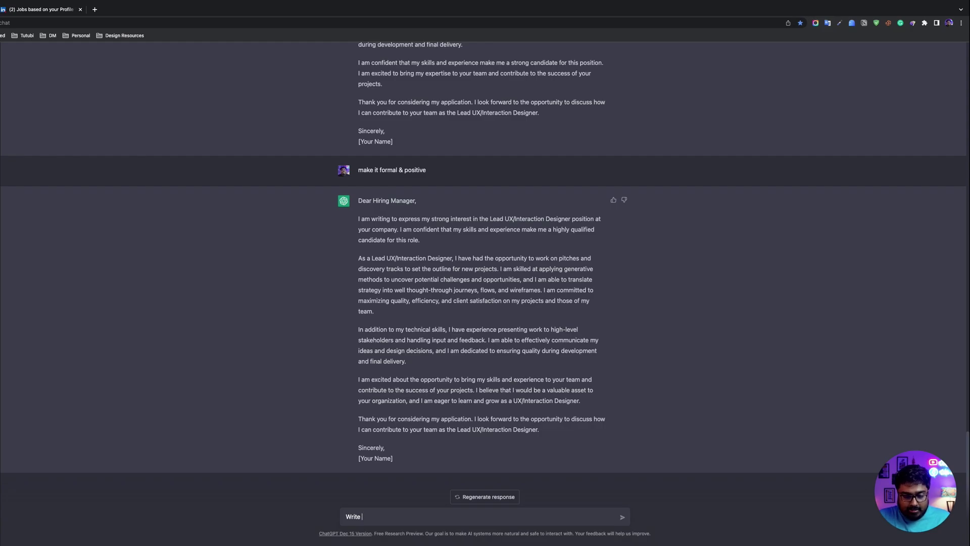
type(" How m")
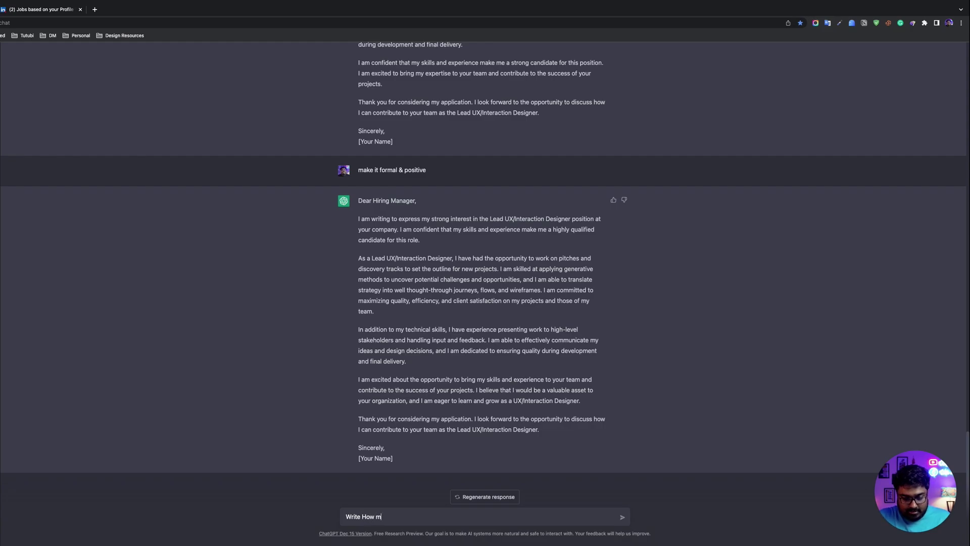
type("ight we for")
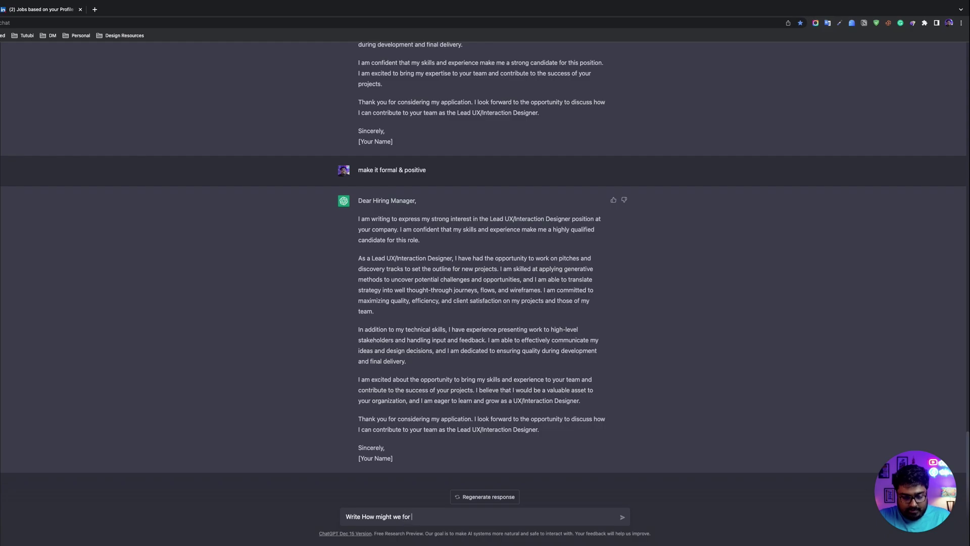
type(" a grocery app")
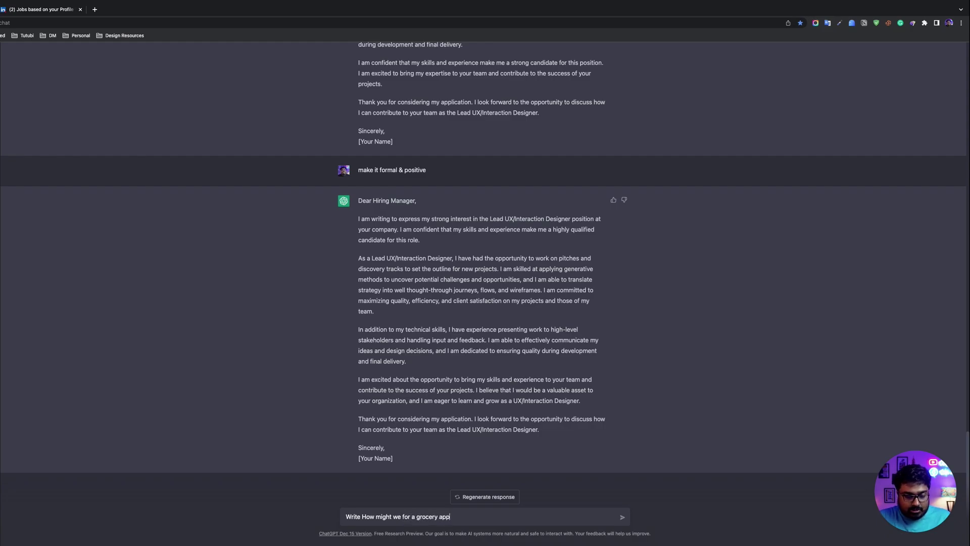
key("Return")
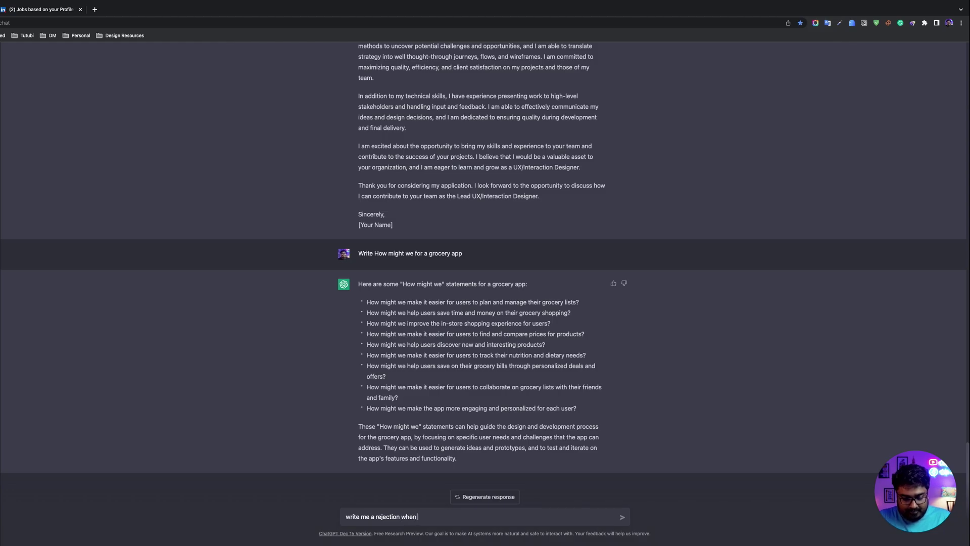
Step: Submit the prompt "write me a rejection when client is offering a lower price for my design"
type("lient is offering a low")
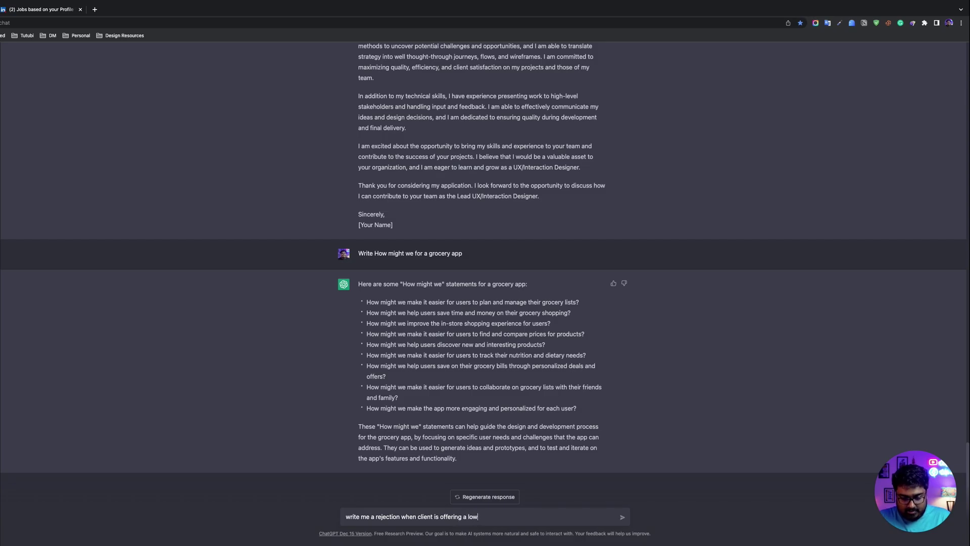
type("er price fo")
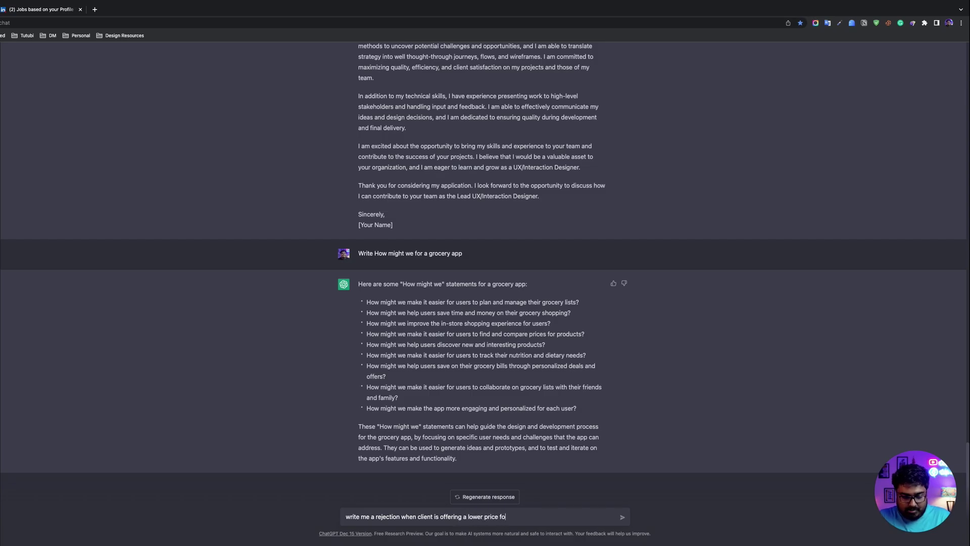
type("r my design")
key("Return")
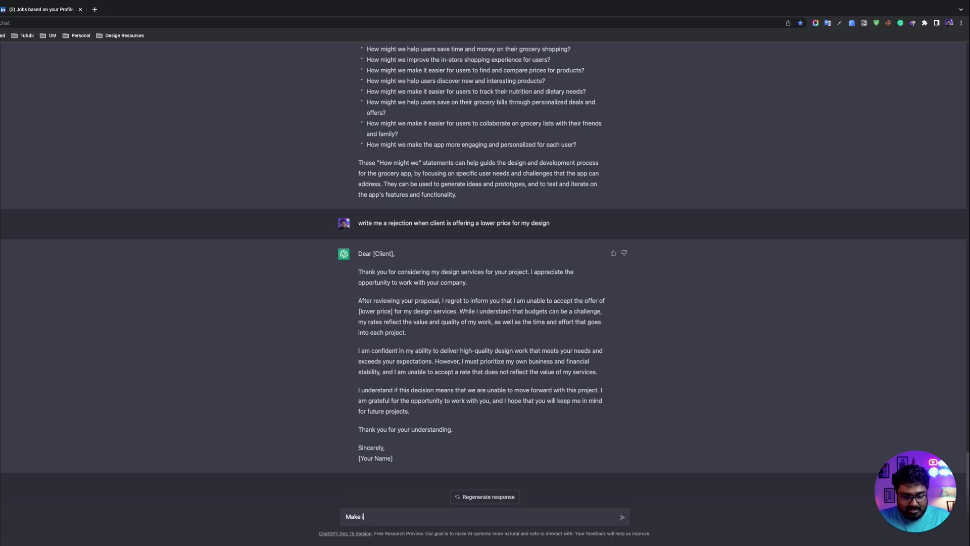
Step: Ask for a revised rejection letter with the prompt "Make it more formal & confident"
type("mal")
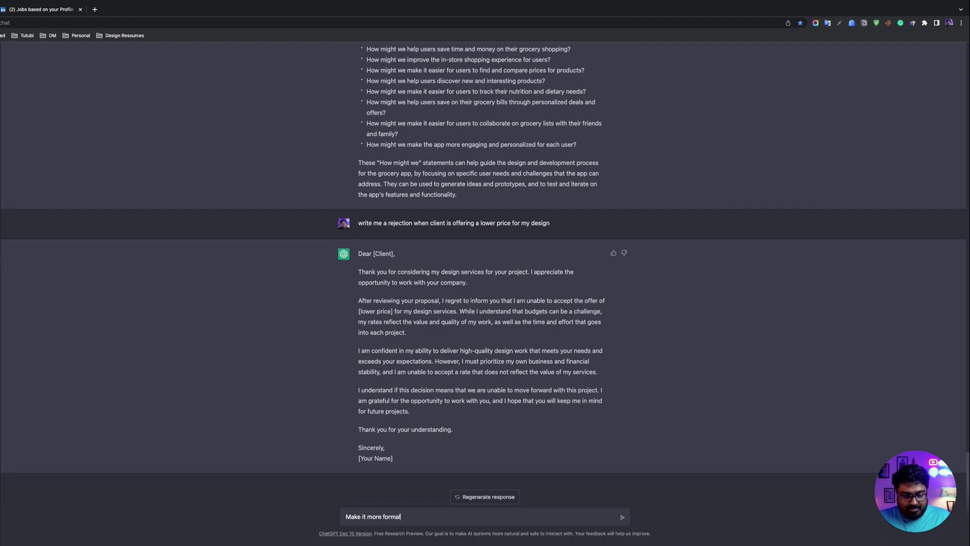
type(" &")
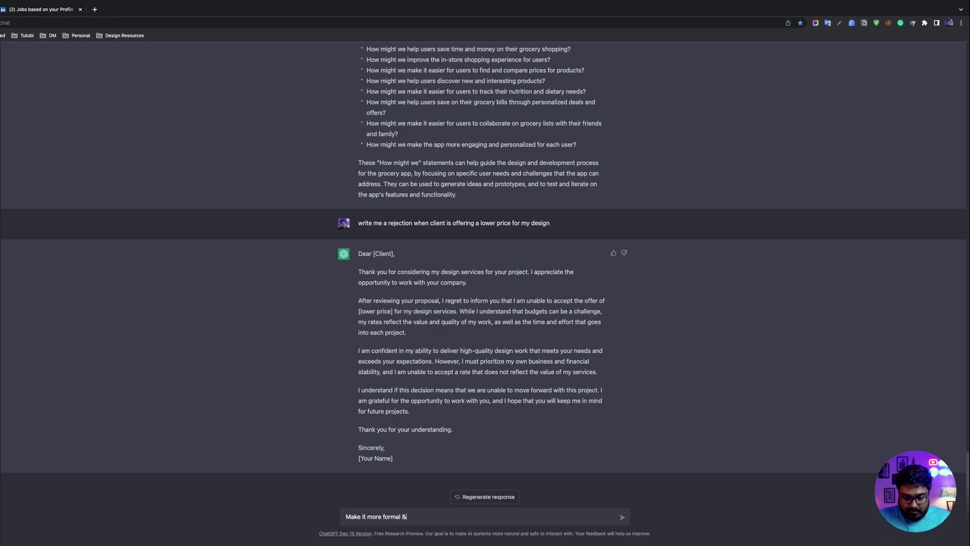
type(" confident")
key("Return")
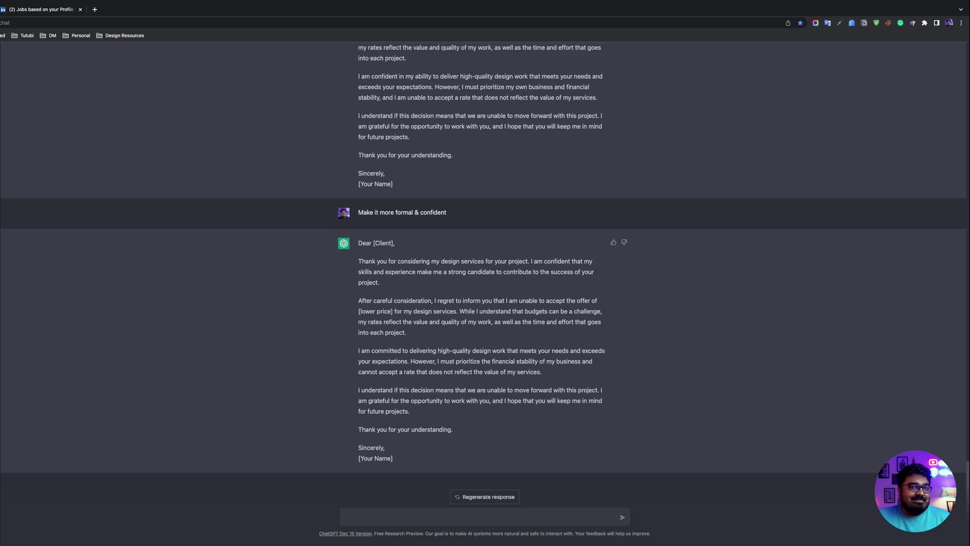
Step: Submit the prompt "write me a song about myself working in toxic environment"
type("wr")
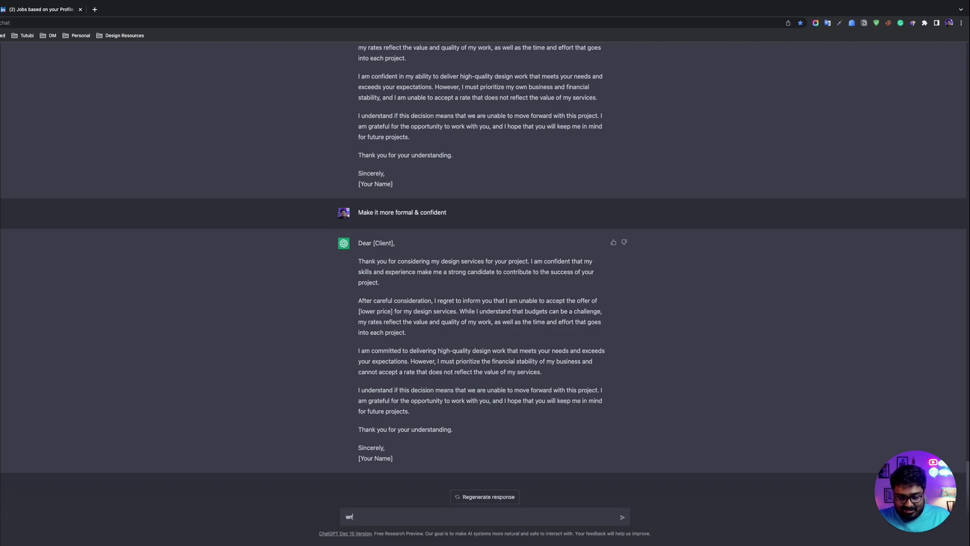
type("ite me a ")
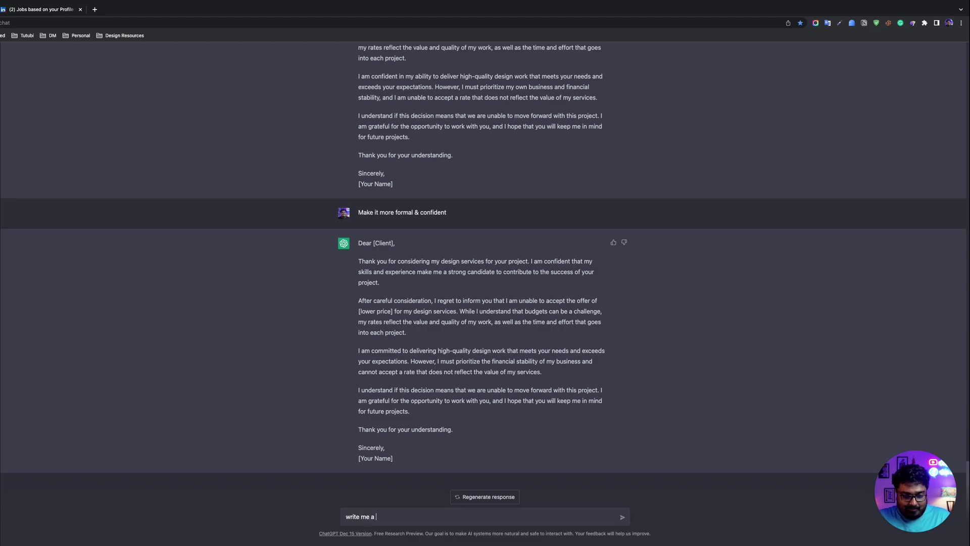
type("song abo")
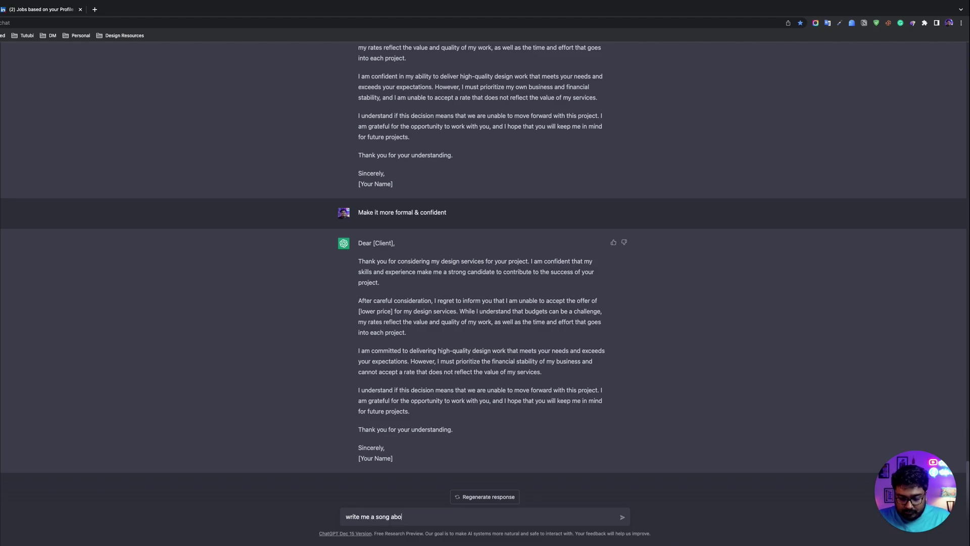
type("ut mys")
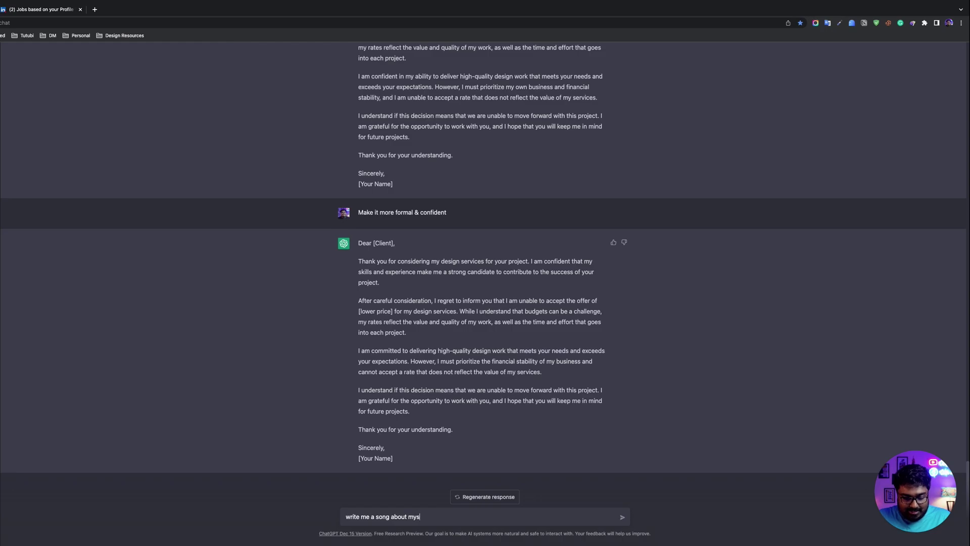
type("elf working")
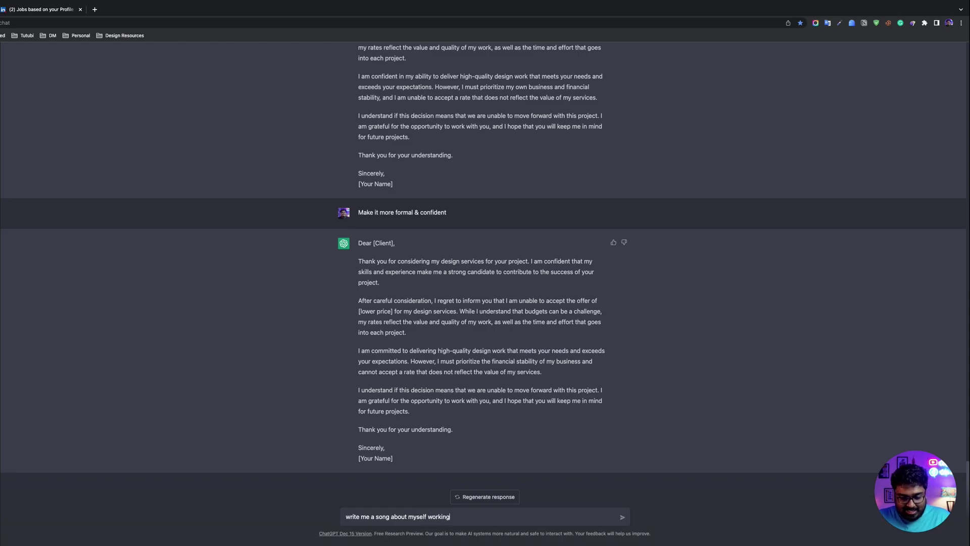
type(" in toxic ")
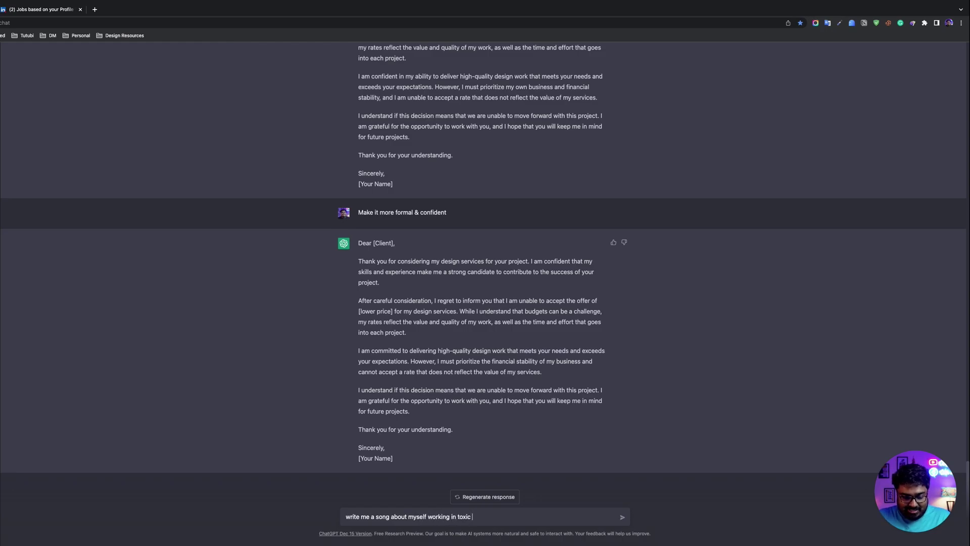
type("enviromen")
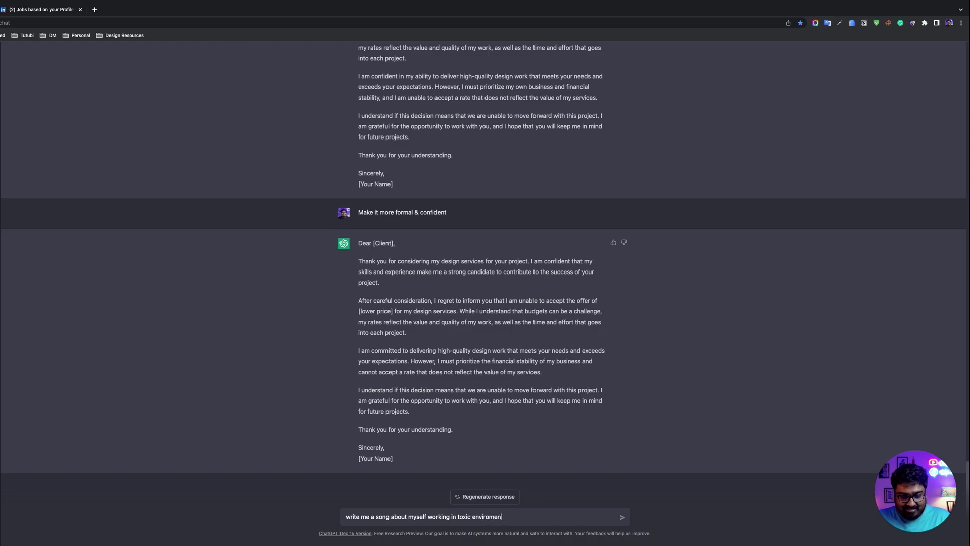
key("BackSpace")
key("BackSpace")
key("BackSpace")
type("nment")
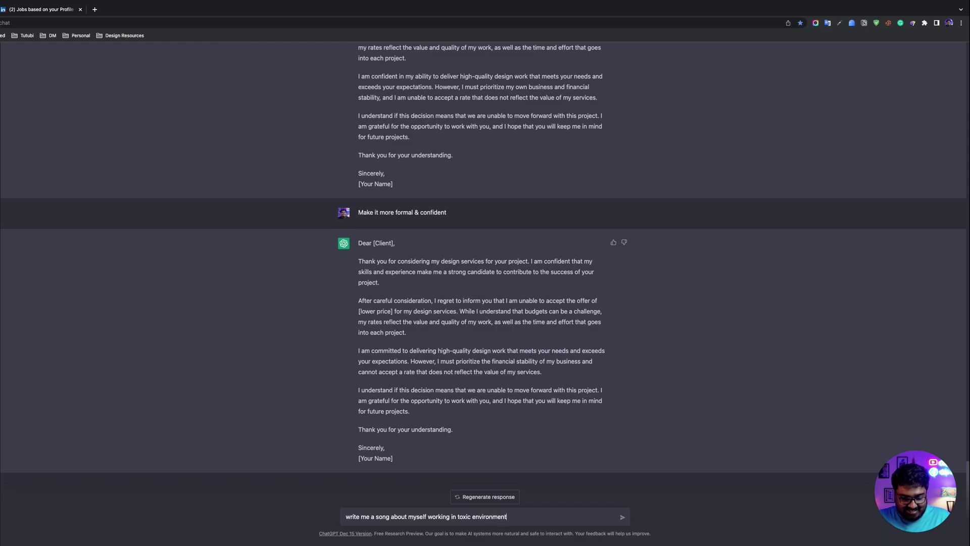
key("Return")
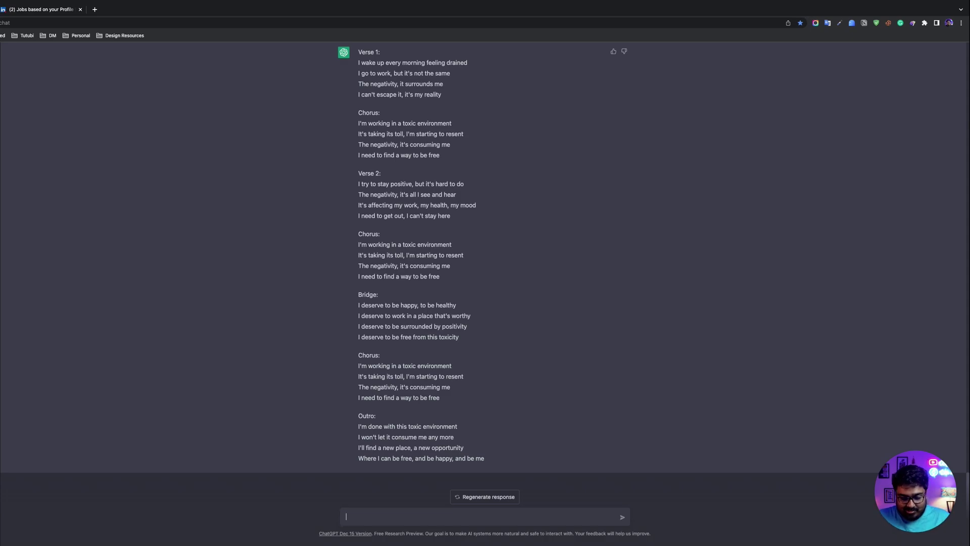
Step: Submit the prompt "write me a mail to my boss about asking for salary increment"
type("wr")
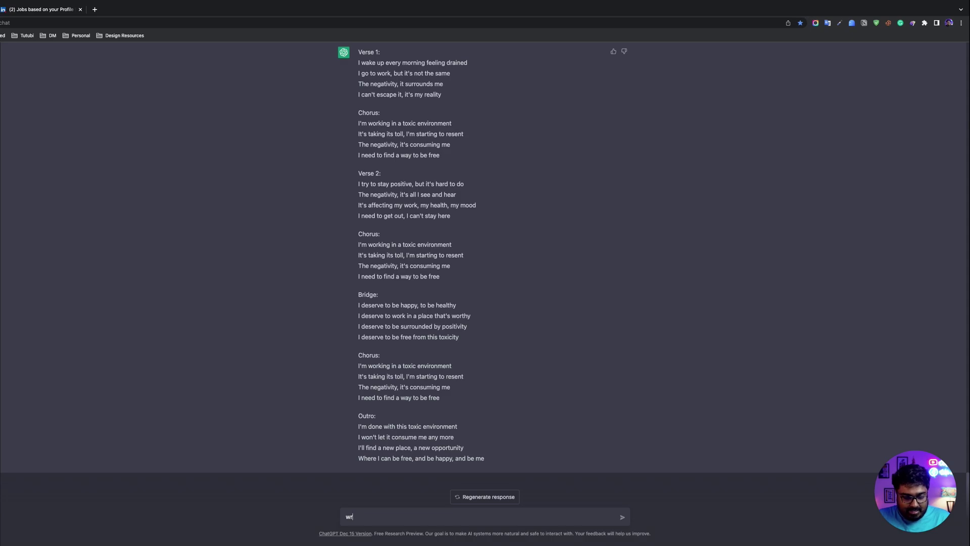
type("ite me a")
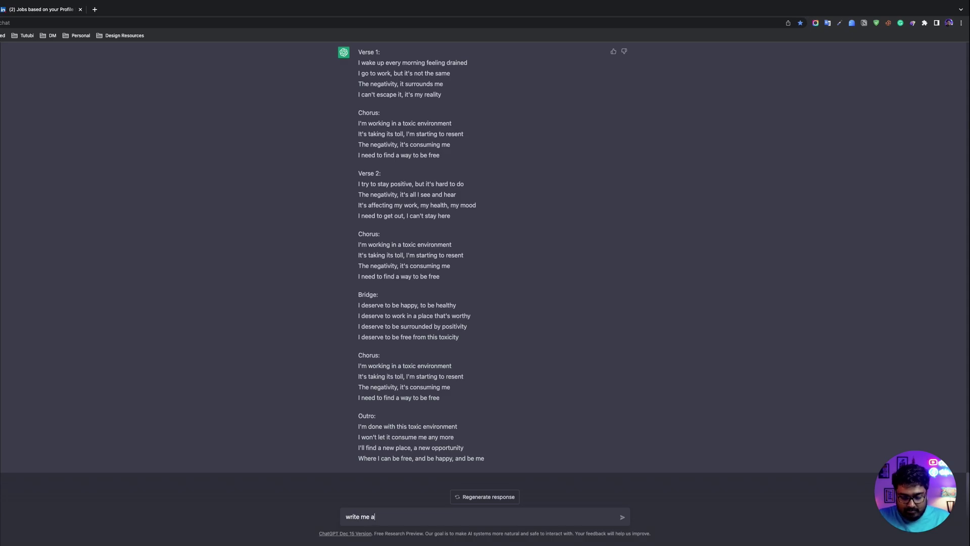
type(" mail to ")
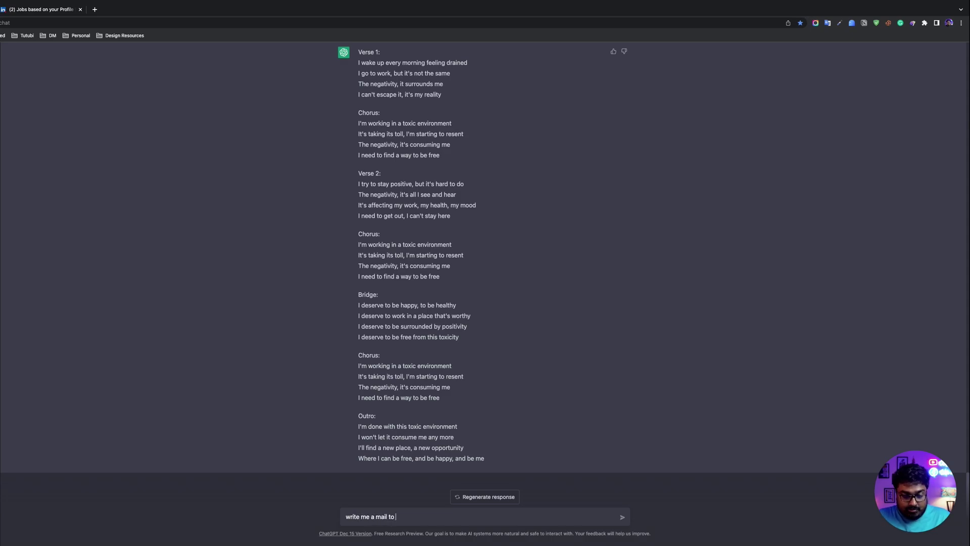
type("my boss ")
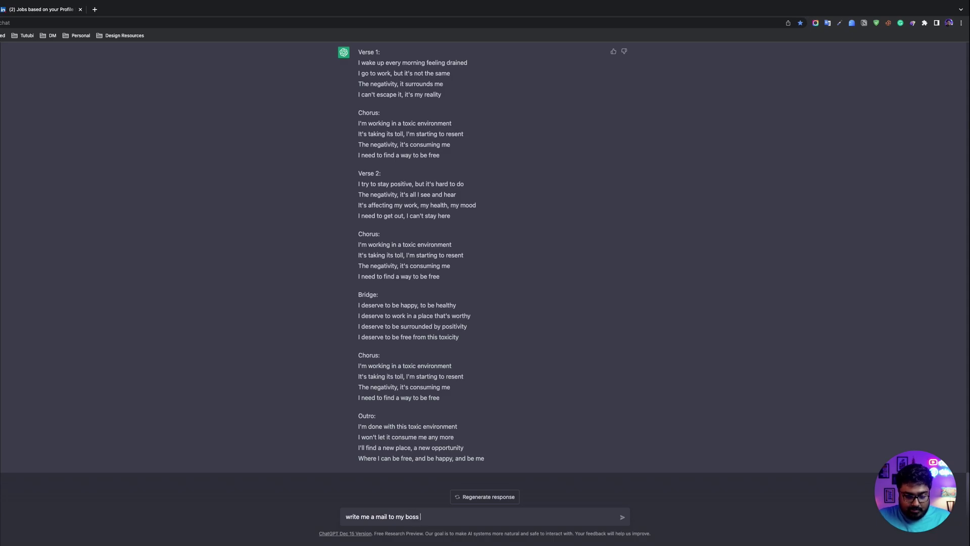
type("about aski")
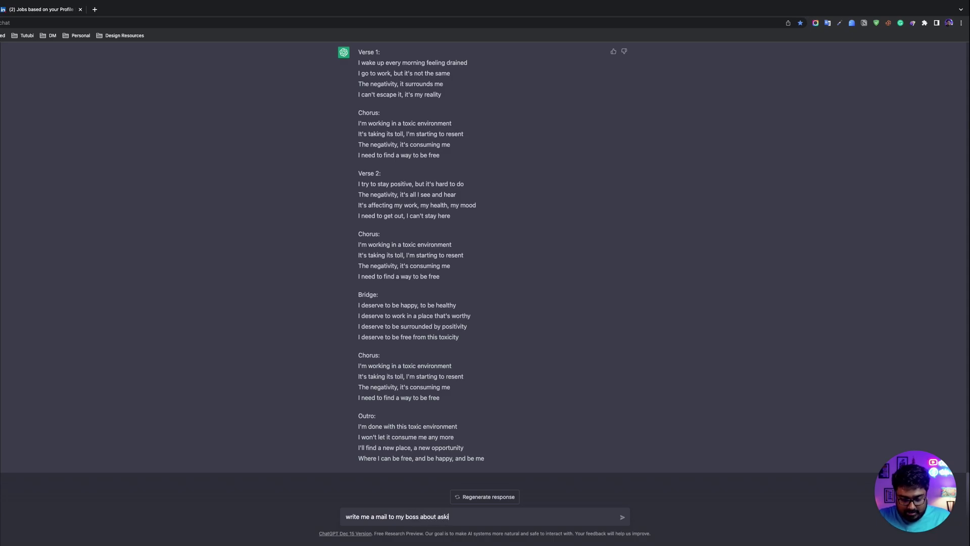
type("ng for sala")
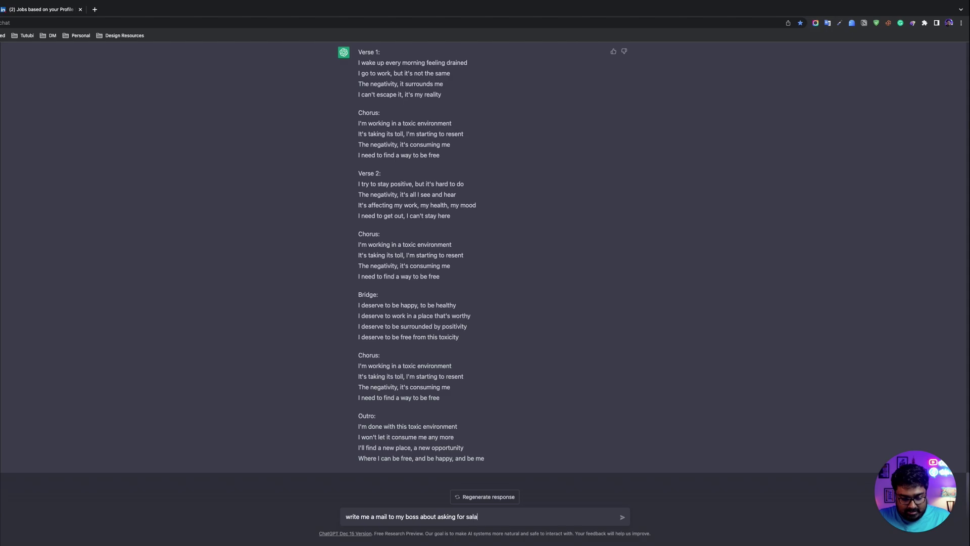
type("ry incre")
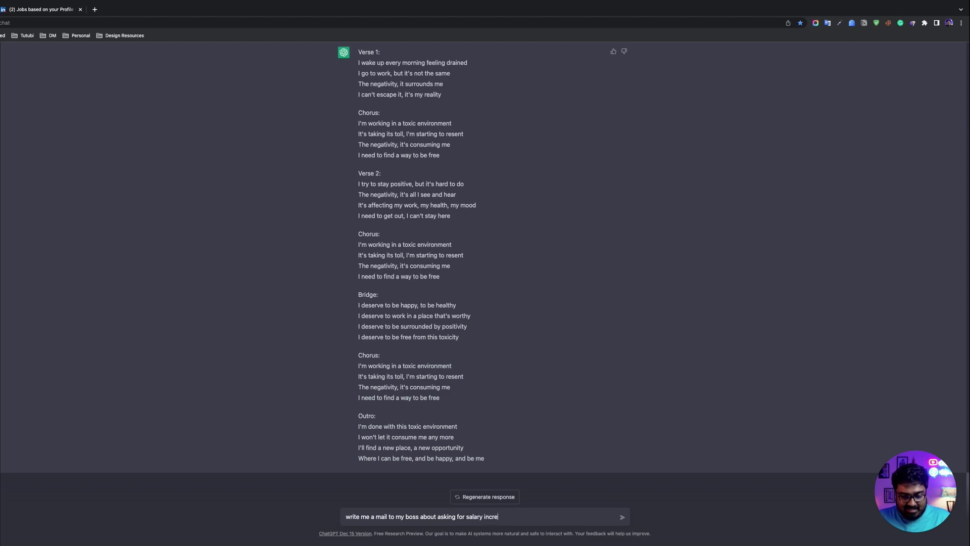
type("ment")
key("Return")
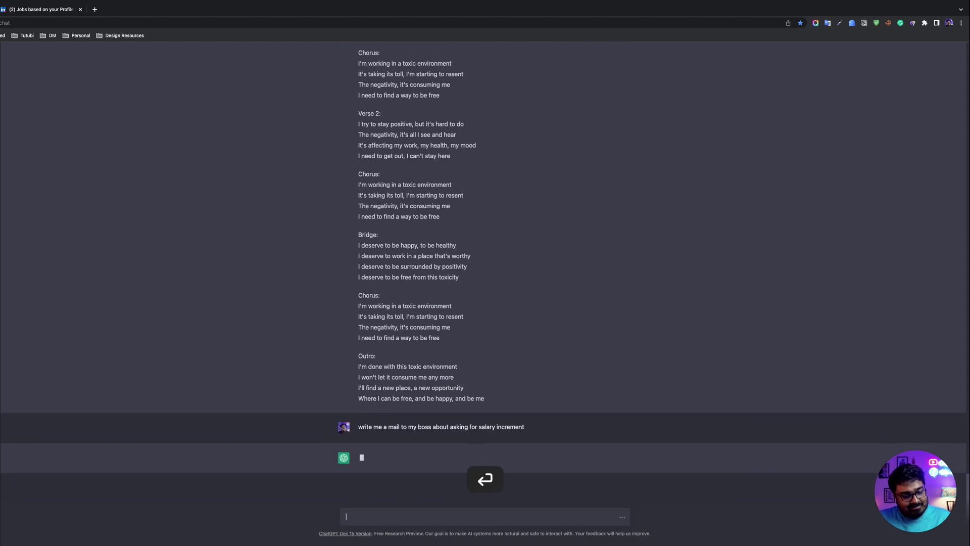